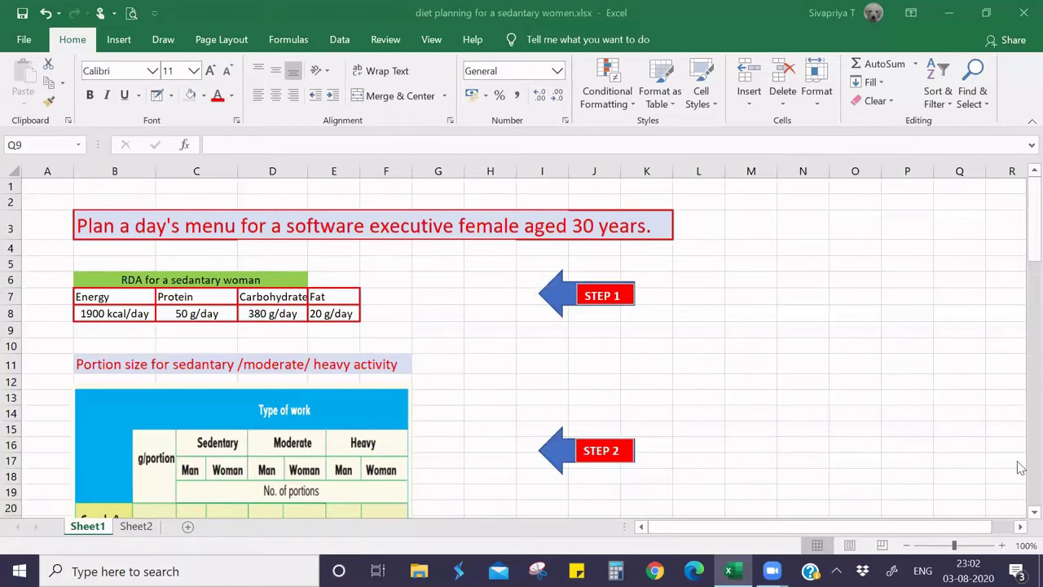
Step: Review the Step 2 table of daily portions for sedentary, moderate and heavy activity on Sheet1, from cereals to fat
scroll(1020, 518, "down", 1)
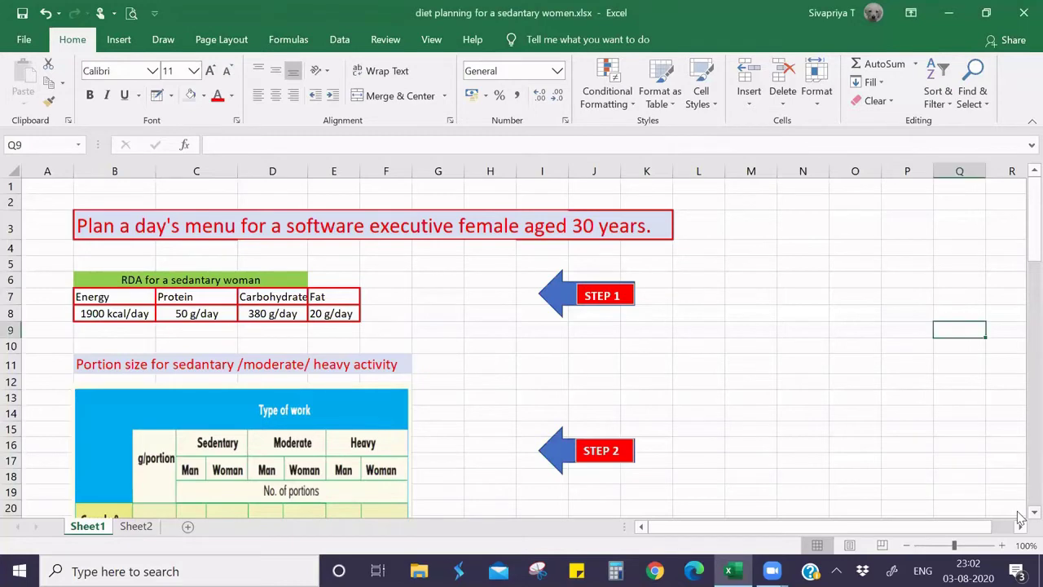
scroll(1019, 518, "down", 1)
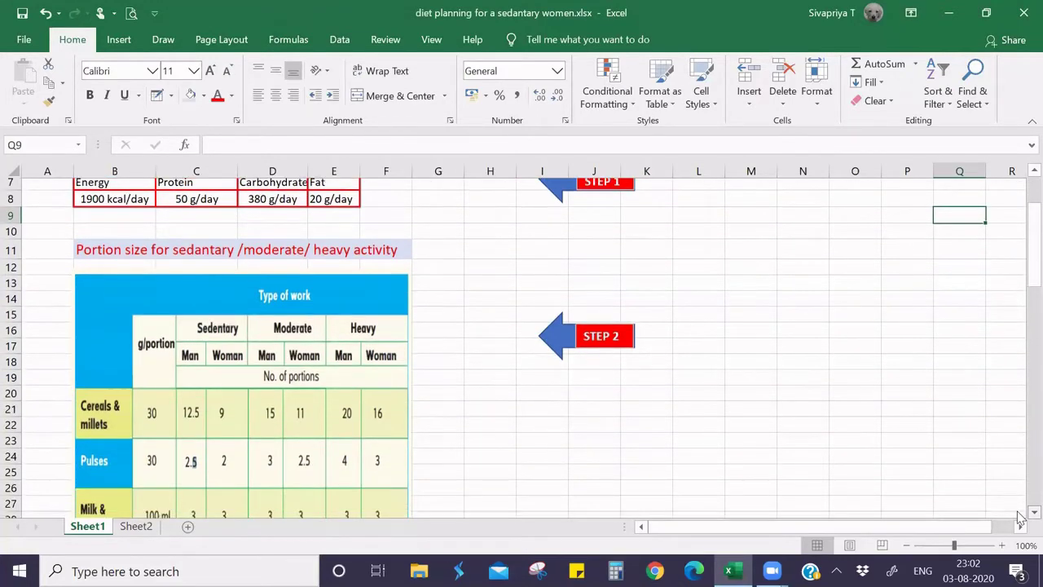
scroll(1019, 519, "down", 1)
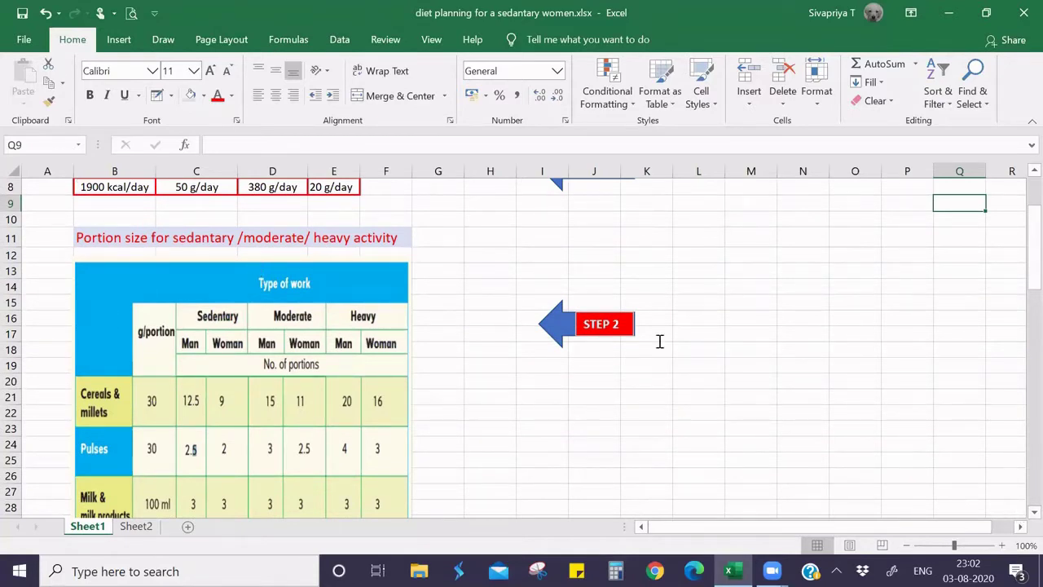
scroll(1018, 520, "down", 1)
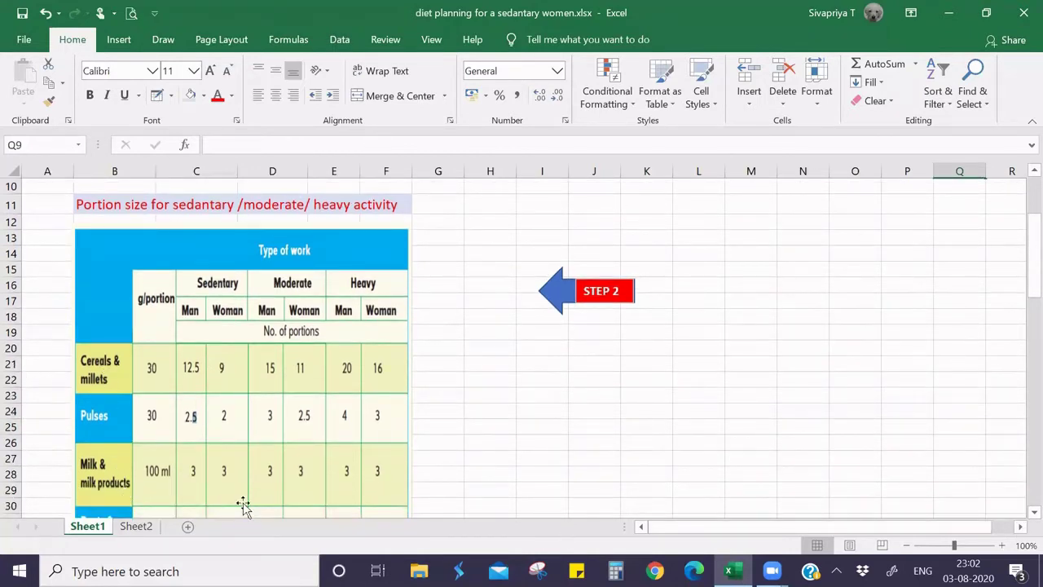
scroll(1021, 521, "down", 1)
scroll(1021, 521, "down", 1)
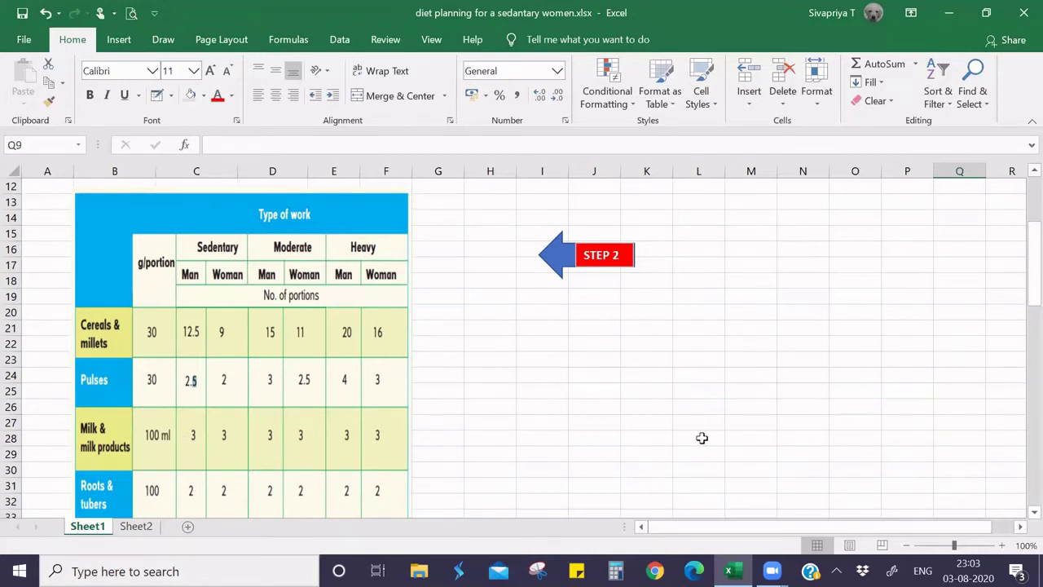
scroll(1019, 518, "down", 2)
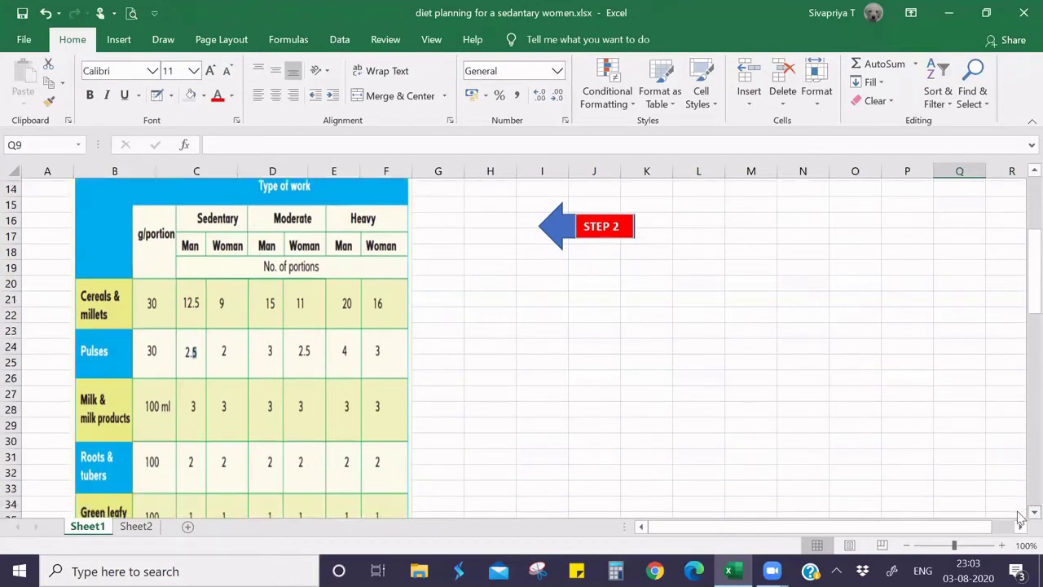
scroll(1019, 517, "down", 1)
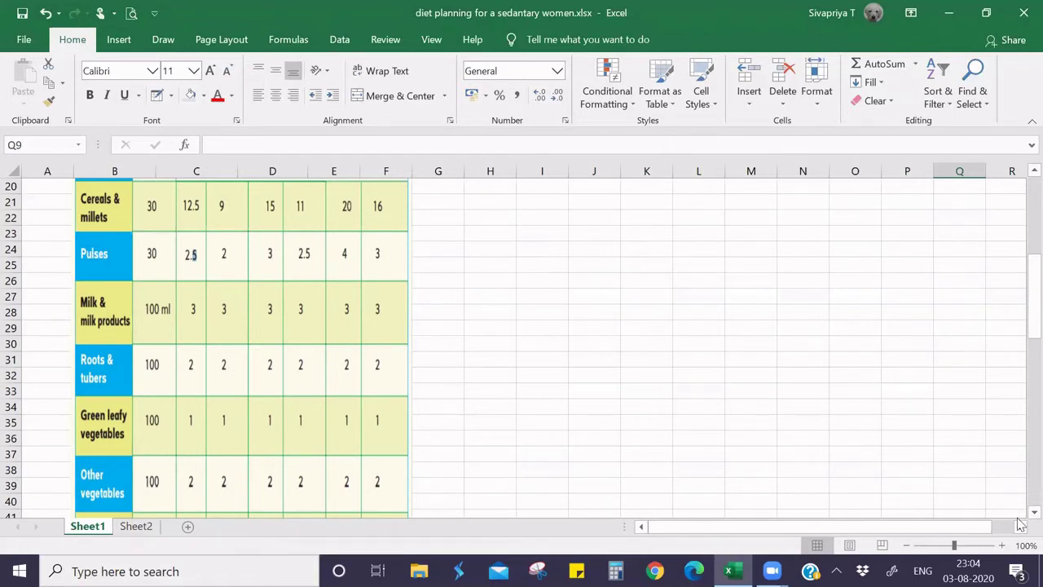
scroll(1022, 524, "down", 1)
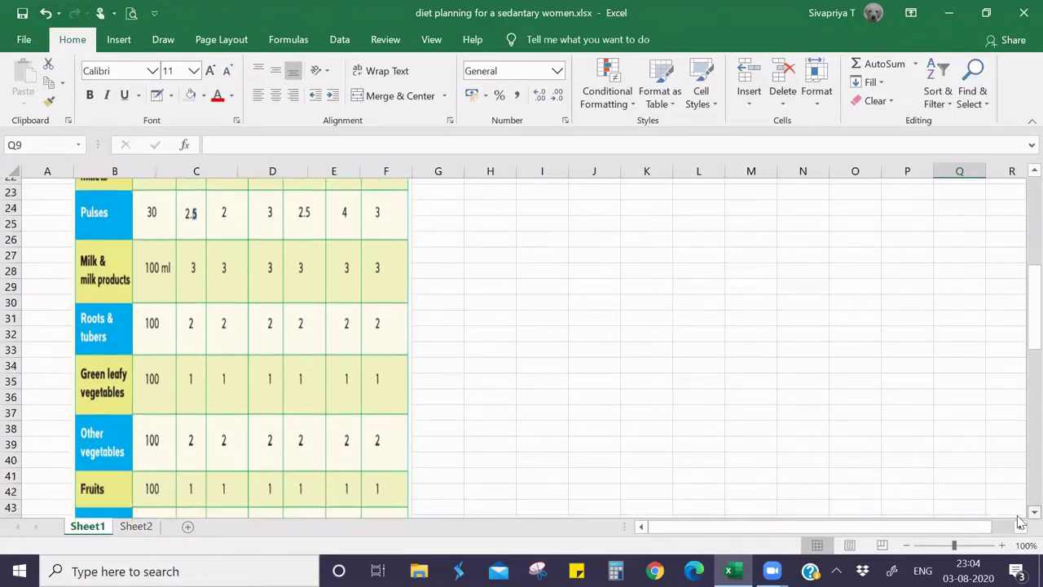
scroll(1021, 524, "down", 2)
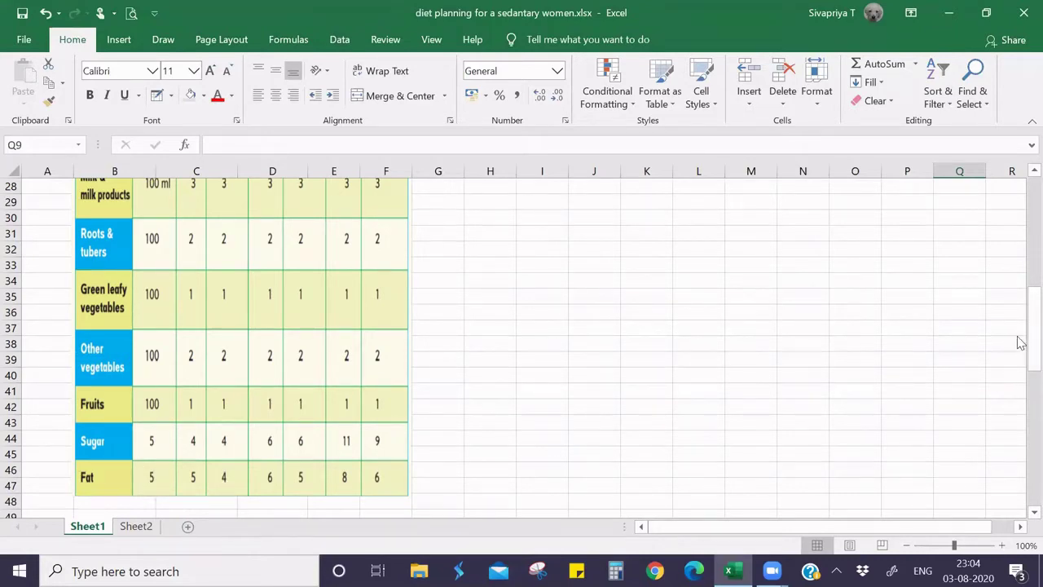
left_click_drag(1020, 338, 1018, 262)
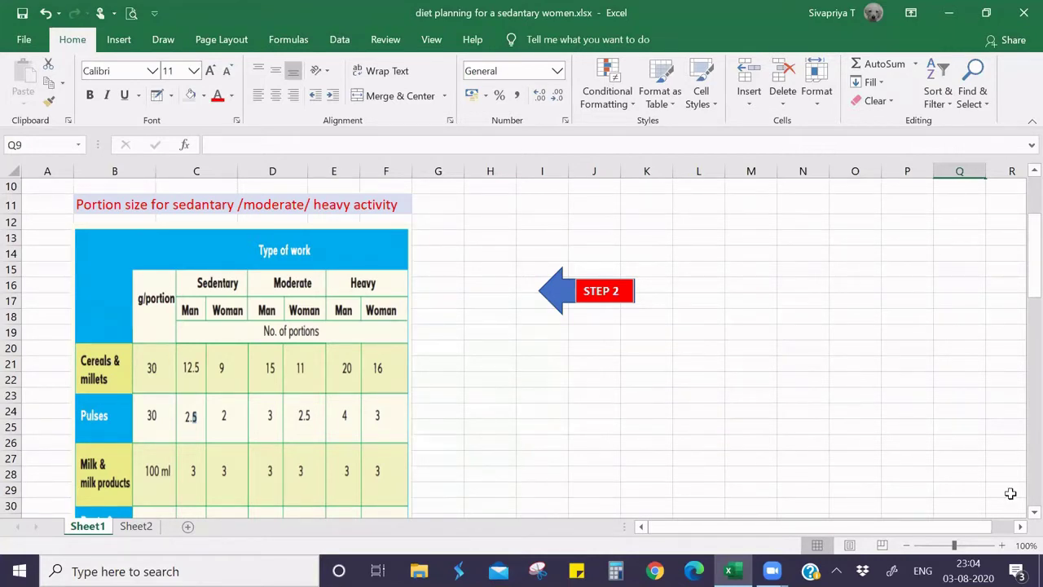
Step: Read through the Step 3 table of raw food portion sizes and nutrients, down to the source note below it
scroll(1019, 518, "down", 1)
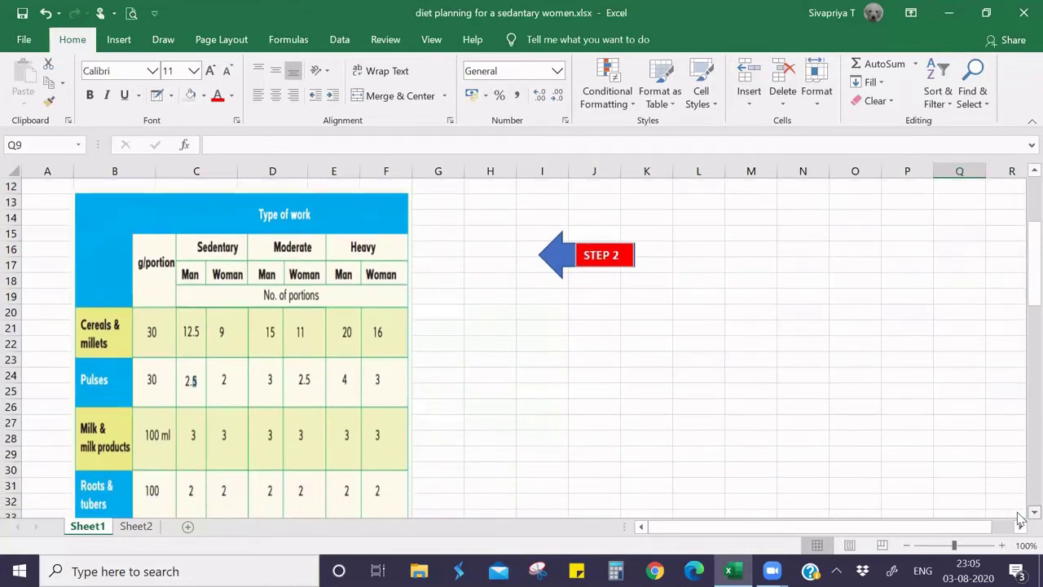
scroll(1018, 518, "down", 2)
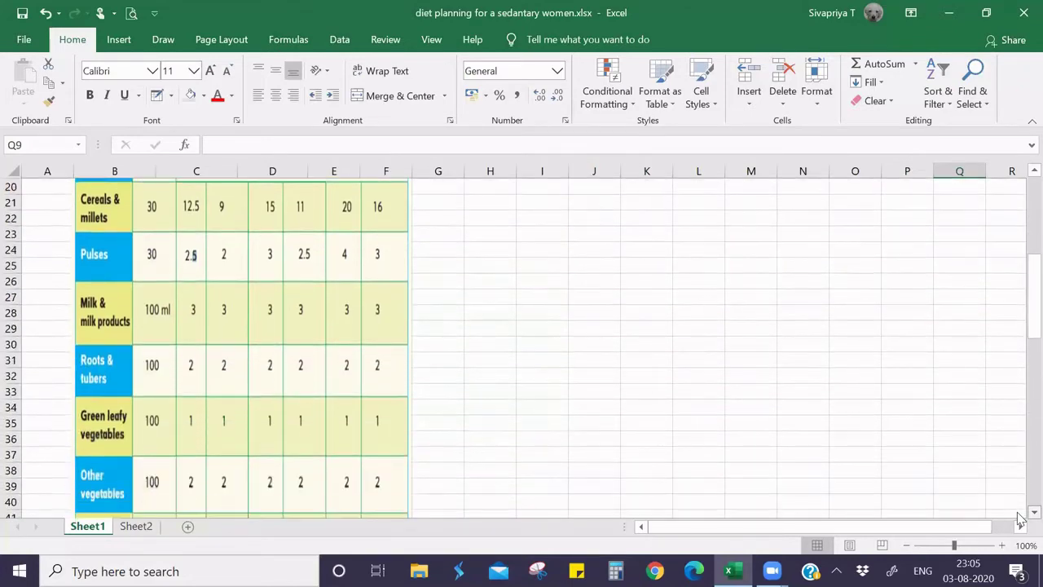
scroll(1019, 518, "down", 1)
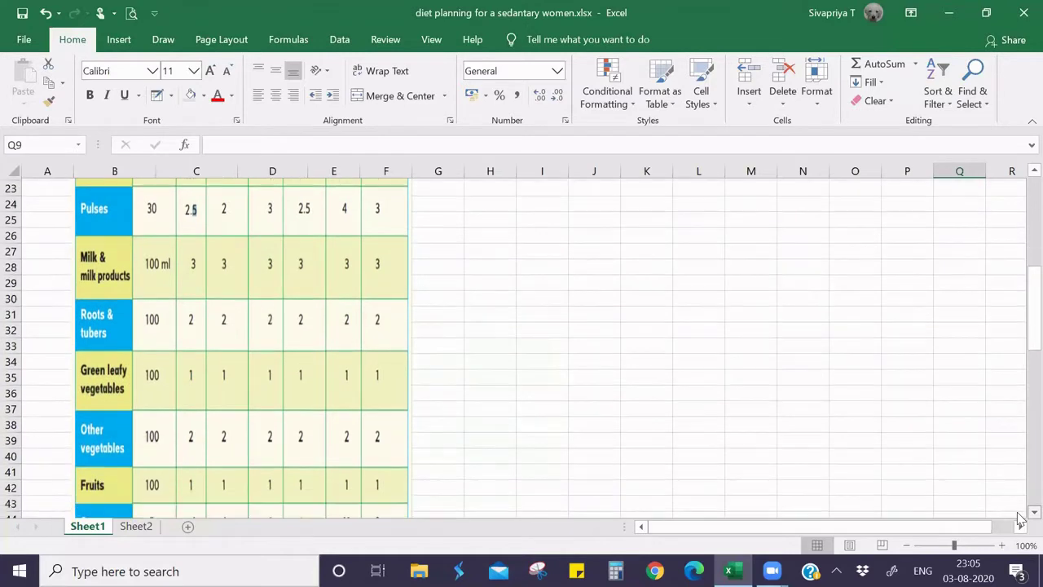
scroll(1019, 517, "down", 2)
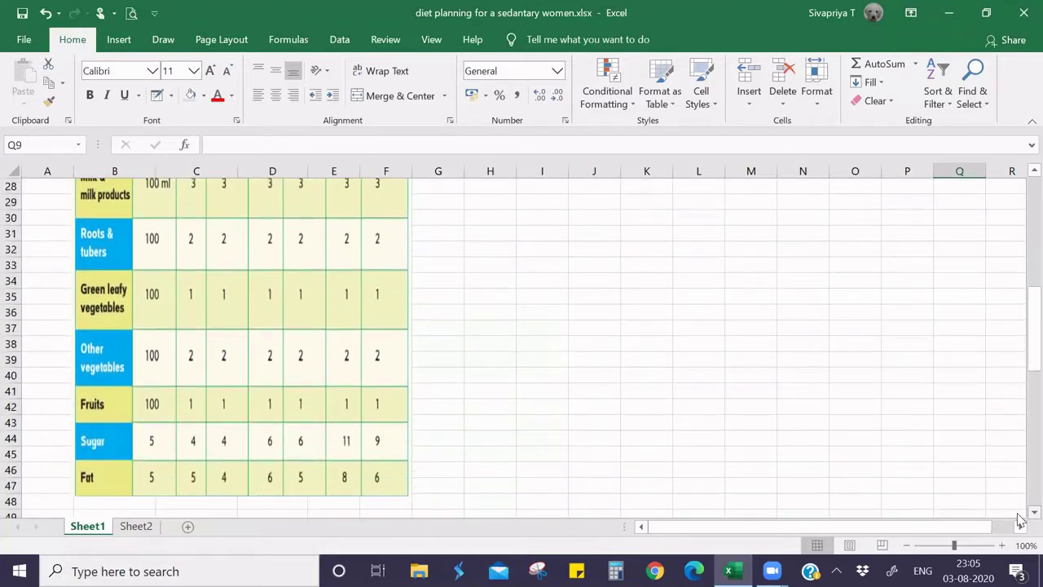
scroll(1019, 517, "down", 2)
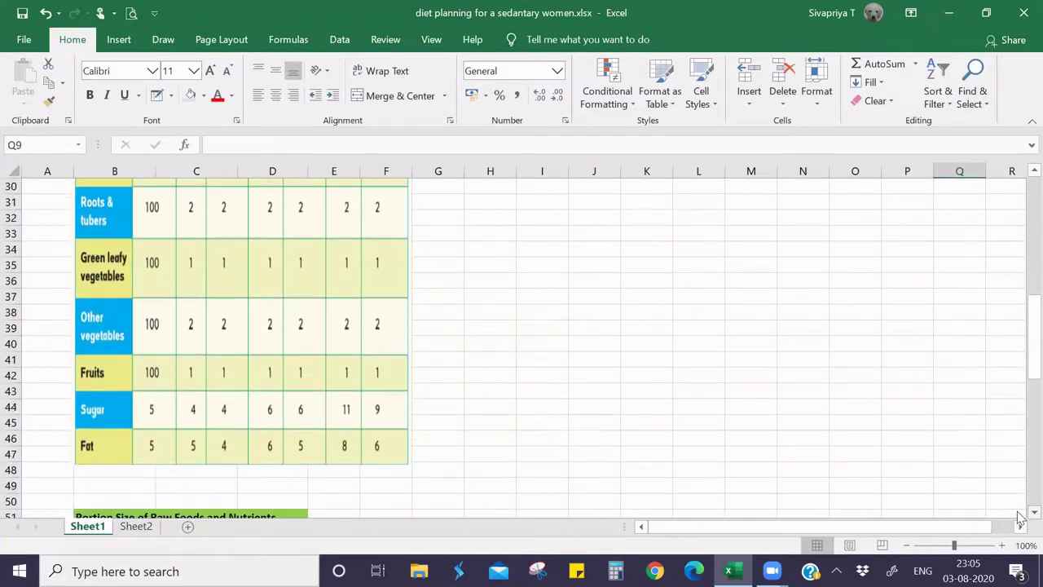
scroll(1019, 517, "down", 2)
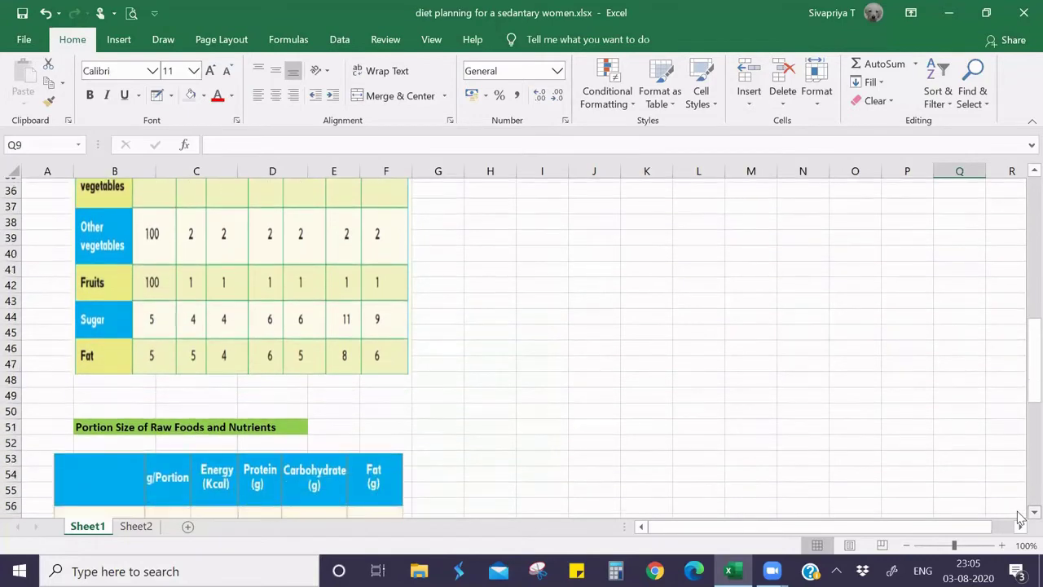
scroll(1019, 517, "down", 3)
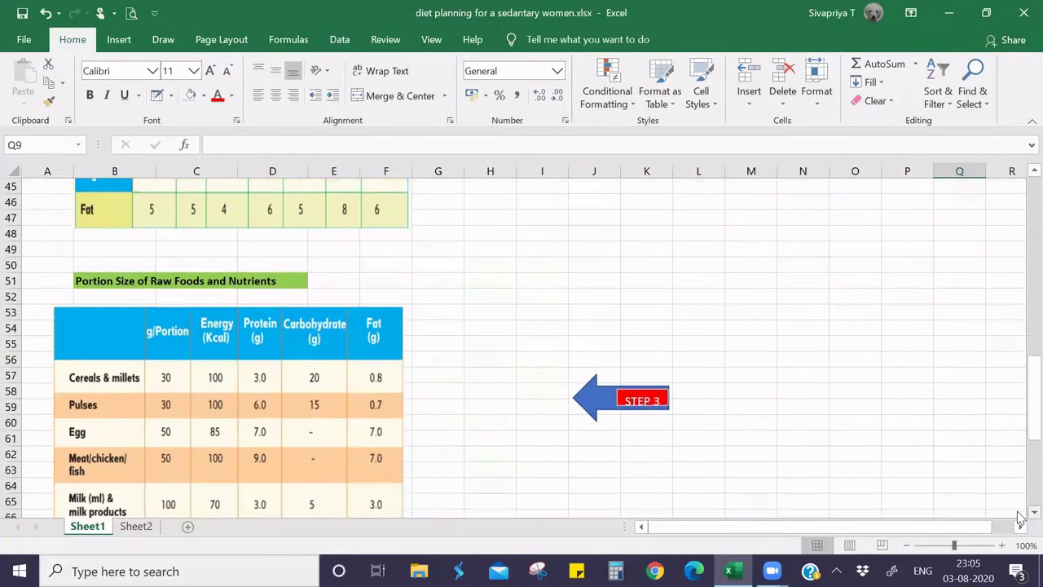
scroll(1018, 515, "down", 1)
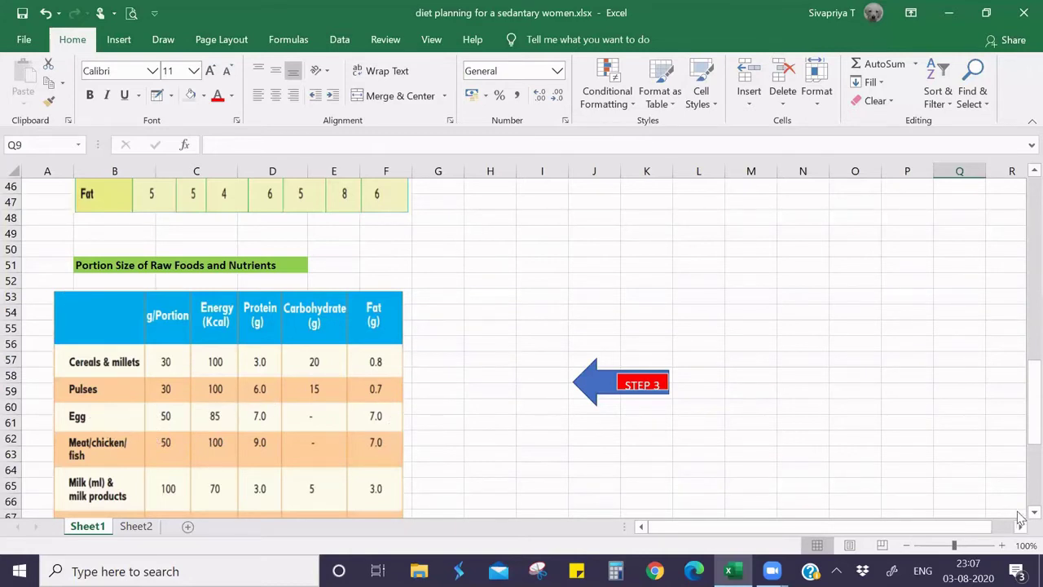
scroll(1018, 514, "down", 2)
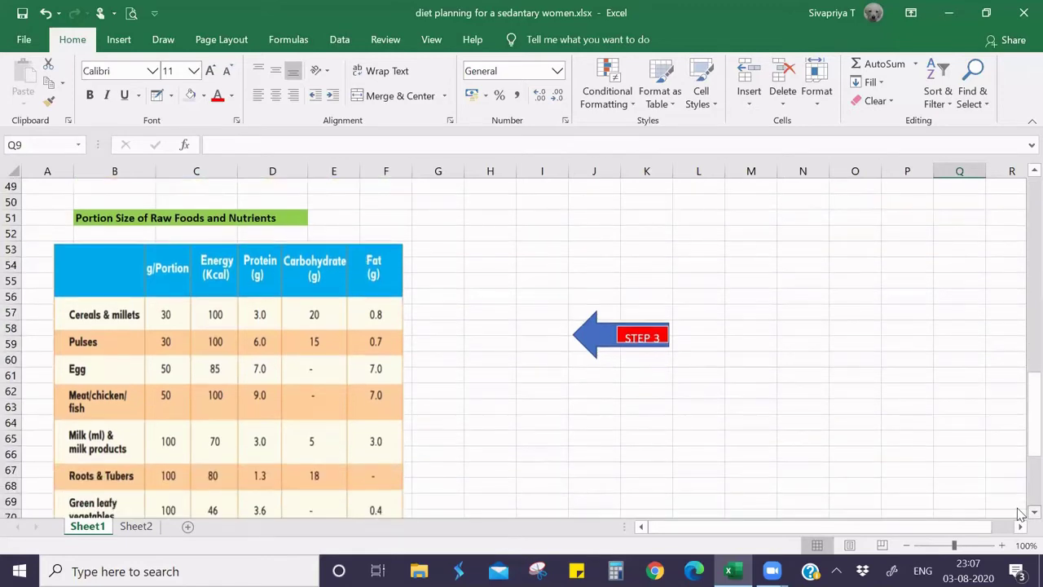
scroll(1018, 513, "down", 3)
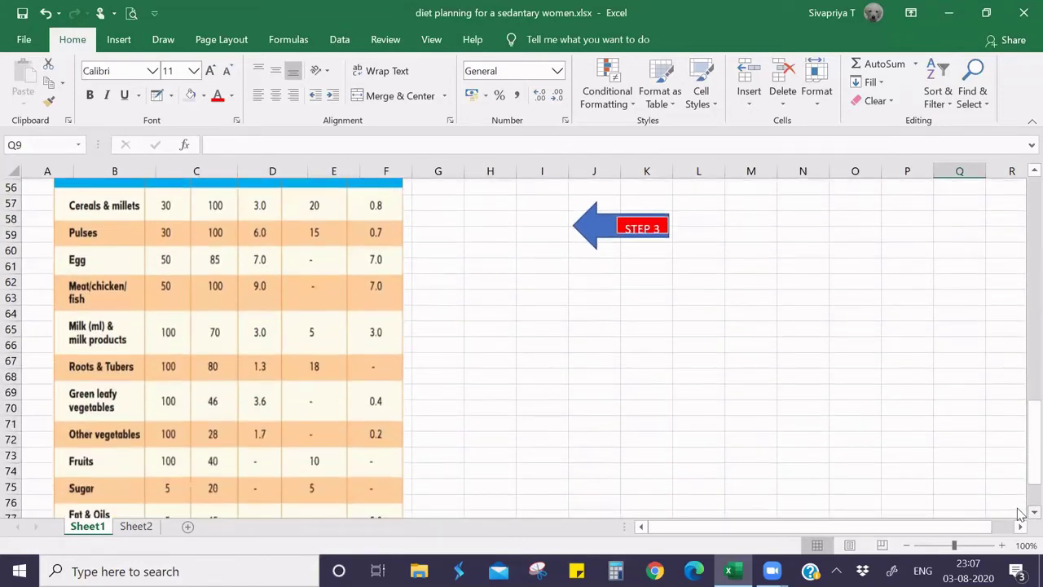
scroll(1018, 514, "down", 2)
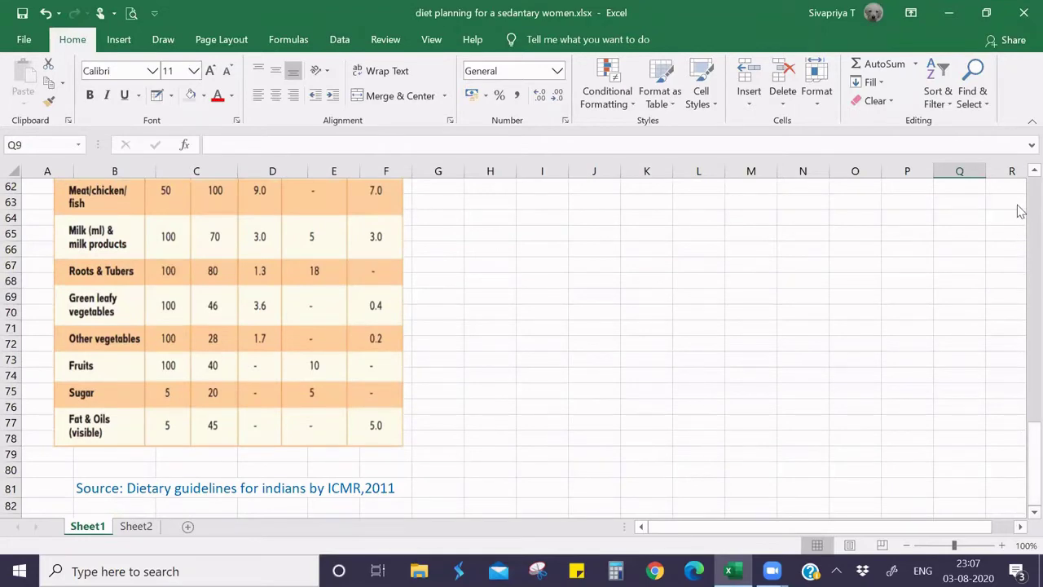
Step: Recap Sheet1 from the sedentary woman's RDA through the activity-based portions to the raw food nutrient table
scroll(1021, 210, "up", 6)
scroll(1020, 211, "up", 14)
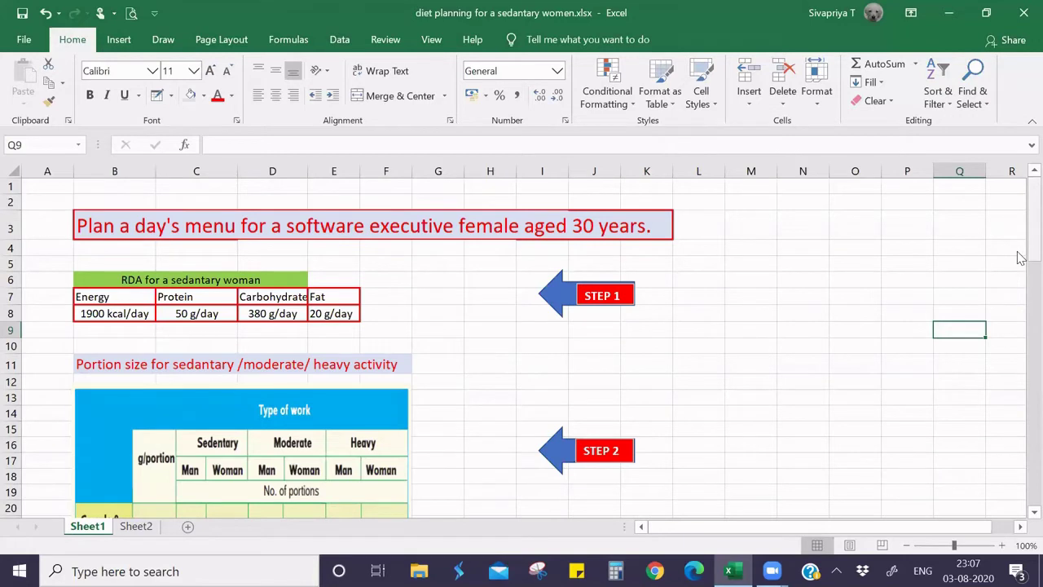
left_click_drag(1020, 257, 1021, 265)
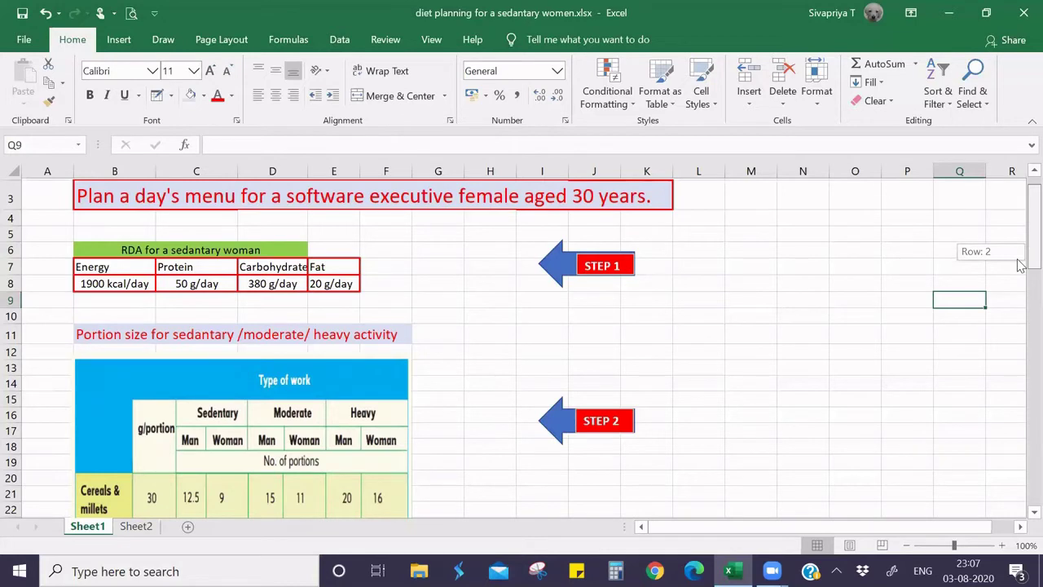
left_click_drag(1021, 265, 1020, 266)
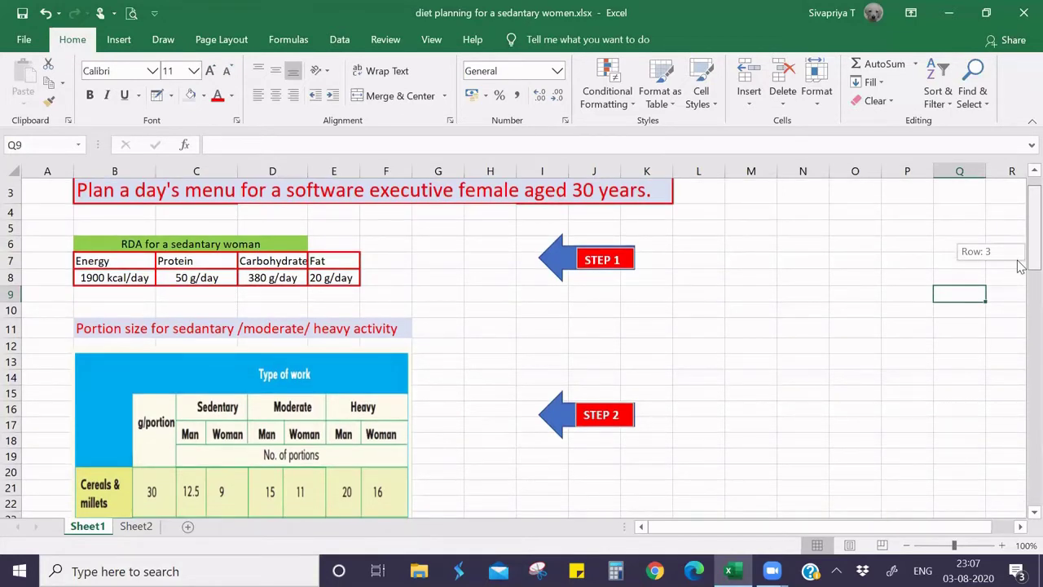
left_click_drag(1021, 267, 1020, 293)
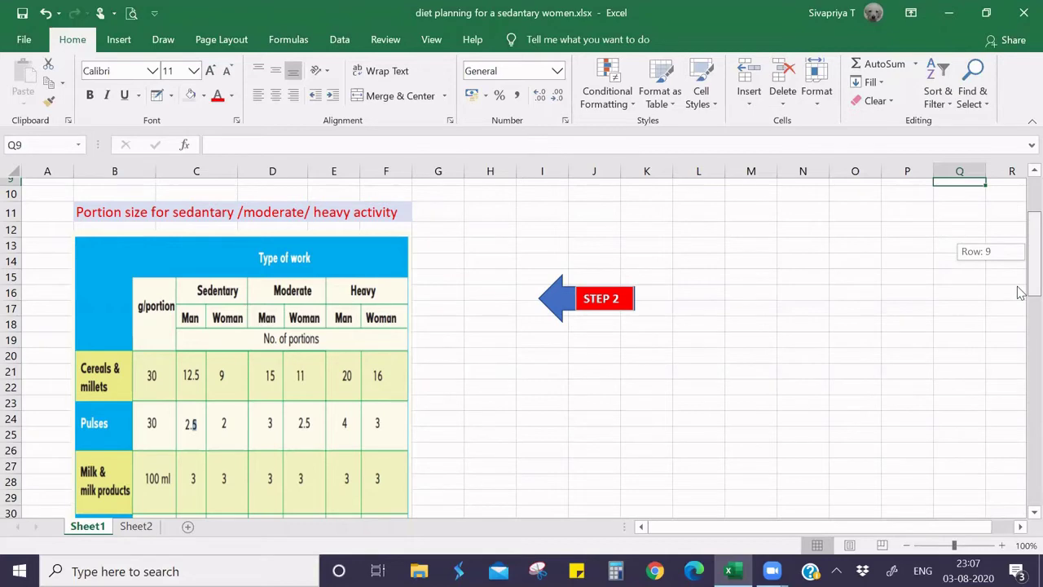
left_click_drag(1021, 292, 1021, 454)
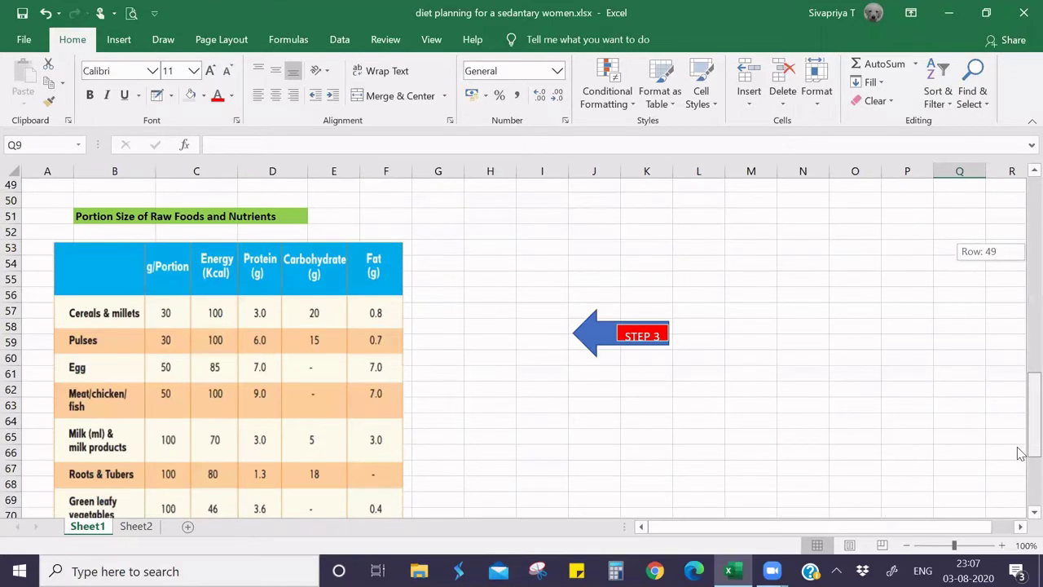
left_click_drag(1021, 454, 1021, 454)
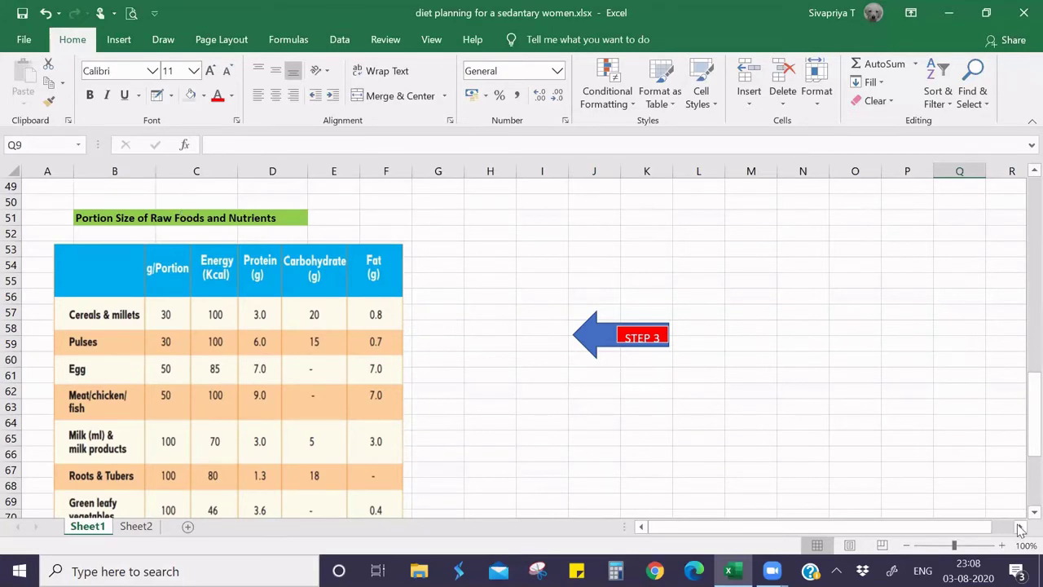
scroll(1019, 513, "down", 1)
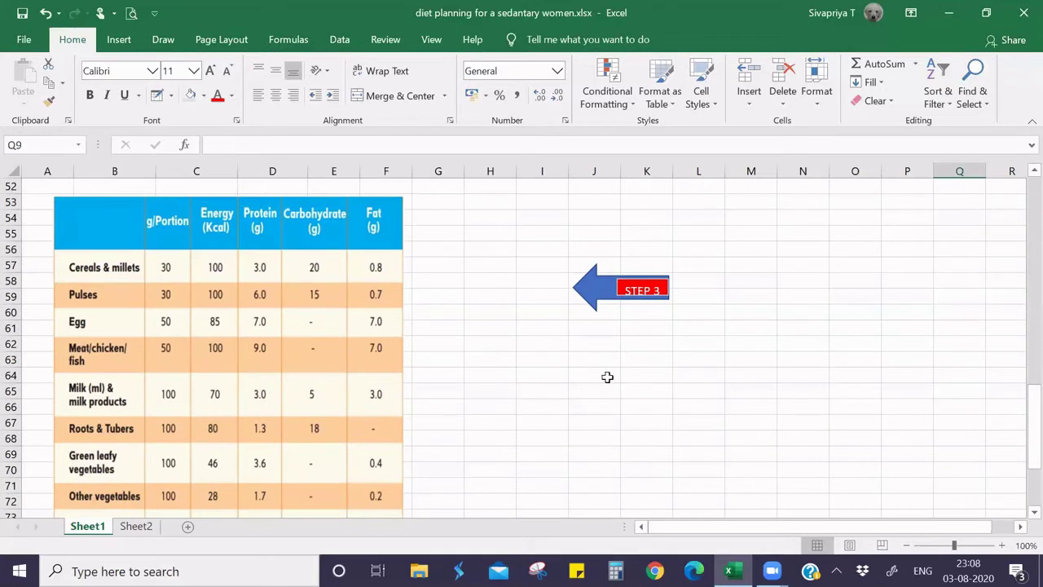
Step: Open Sheet2 and examine the Step 4 sample meal plan for a sedentary adult woman from breakfast to dinner
left_click(137, 526)
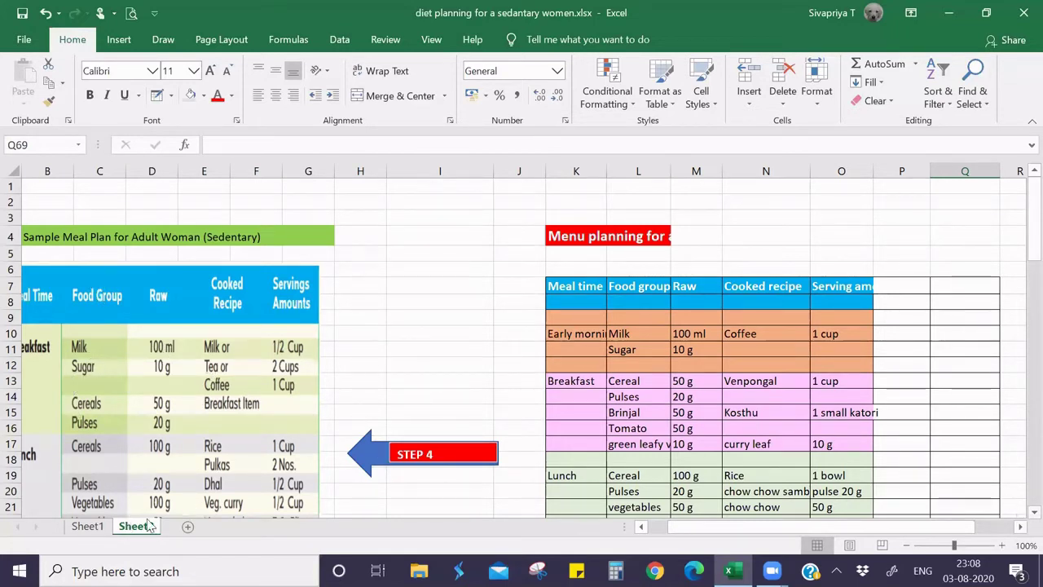
left_click(1020, 527)
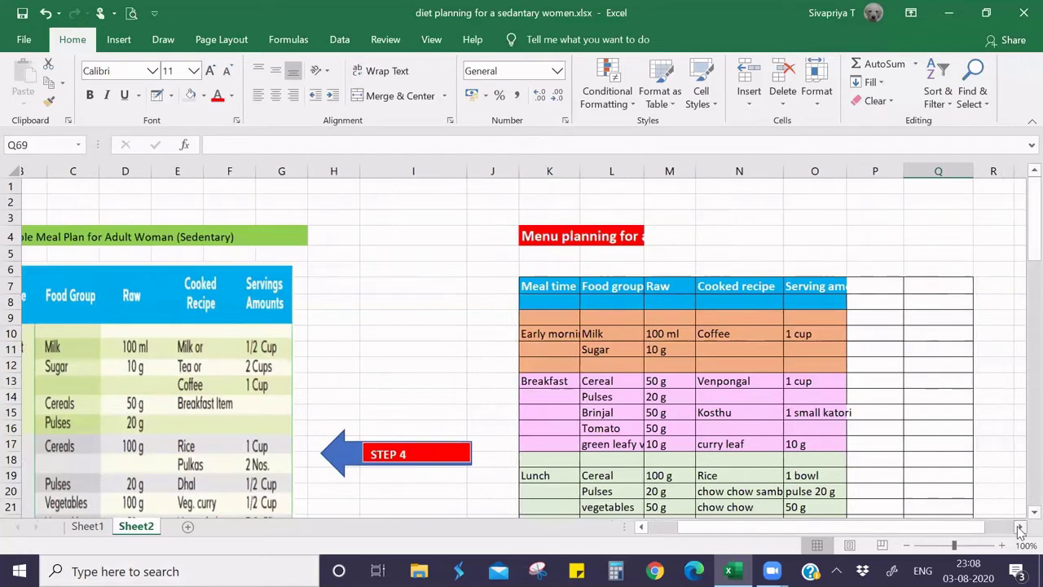
scroll(699, 530, "left", 2)
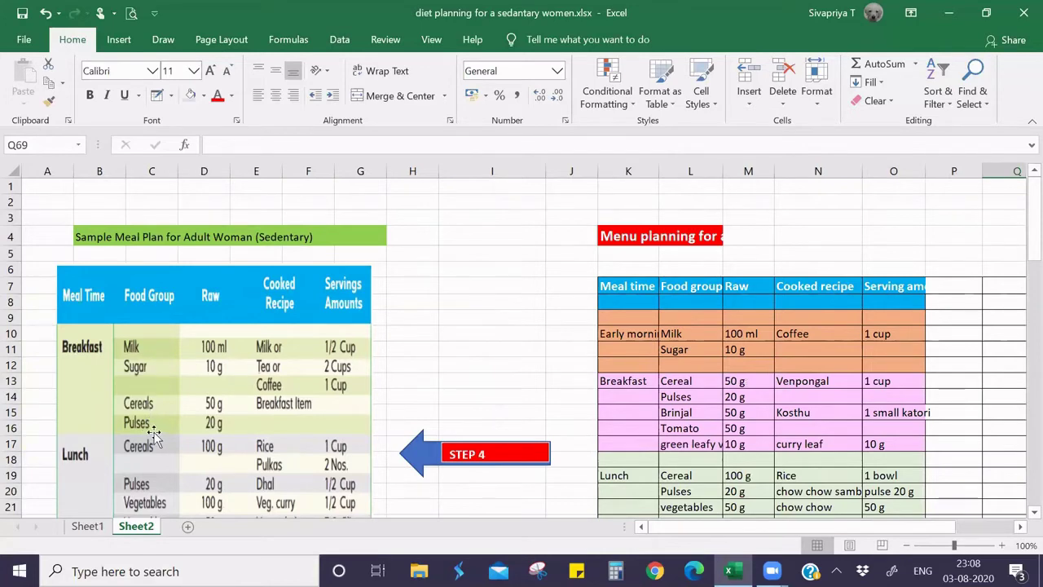
left_click_drag(1032, 258, 1018, 330)
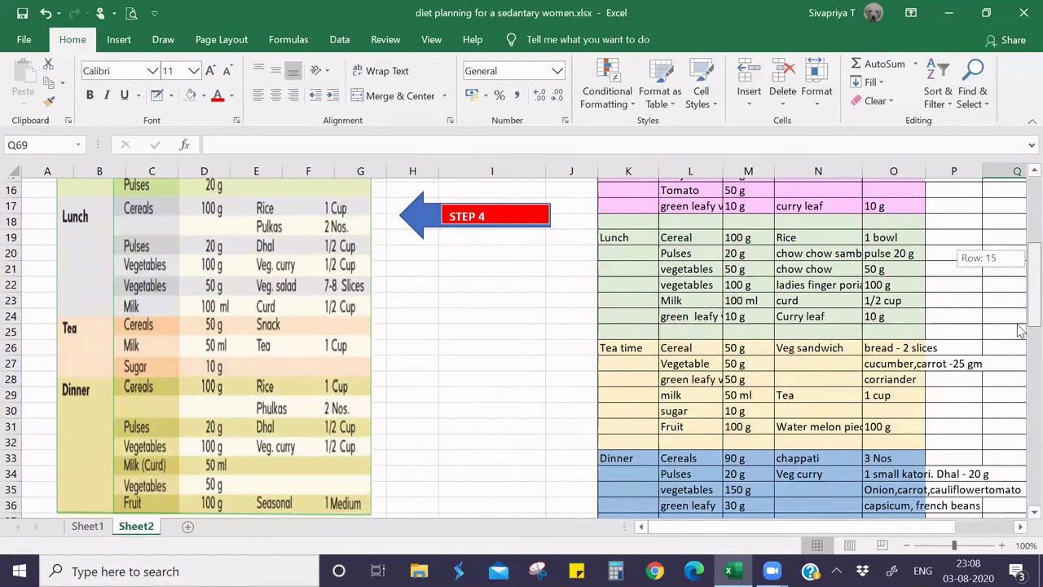
left_click_drag(1019, 330, 1018, 264)
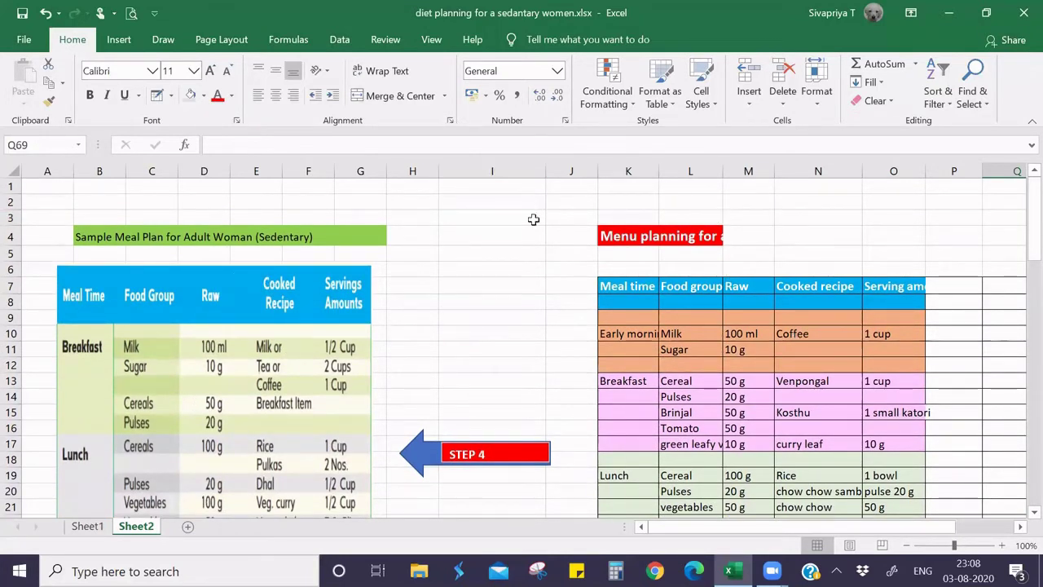
Step: Read through the planned day's menu on Sheet2, from early morning coffee through breakfast, lunch, tea time and dinner to bed time
left_click(699, 236)
left_click_drag(1032, 244, 1033, 249)
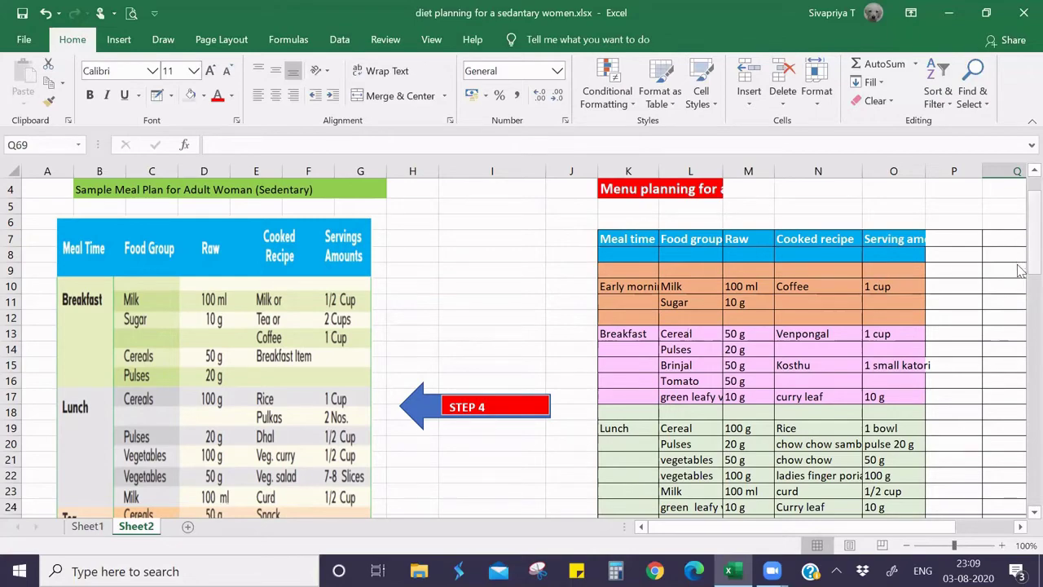
mouse_move(1021, 270)
left_mouse_down()
mouse_move(1021, 344)
mouse_move(1021, 287)
left_mouse_up()
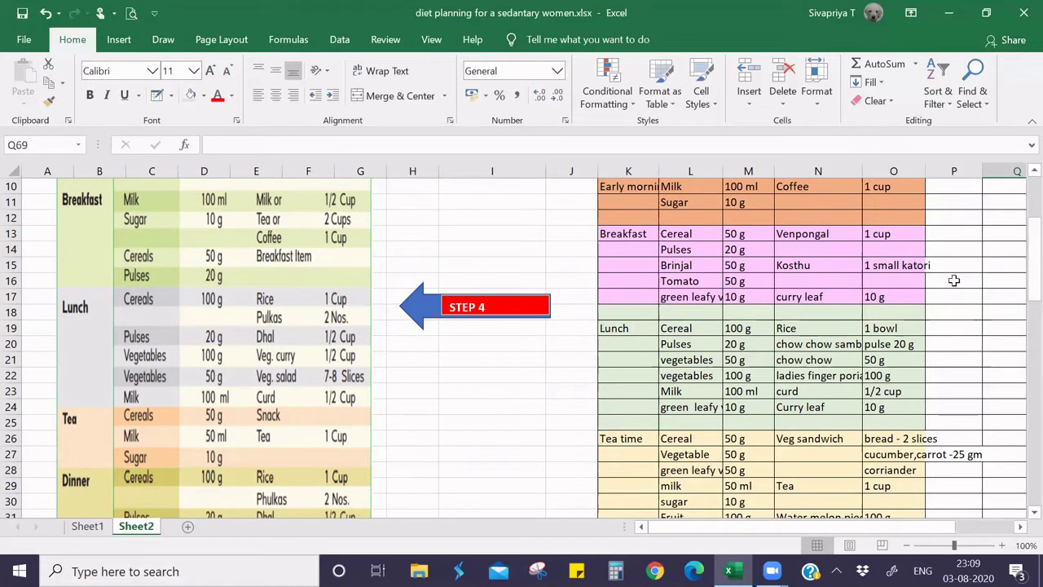
left_click_drag(1022, 250, 984, 210)
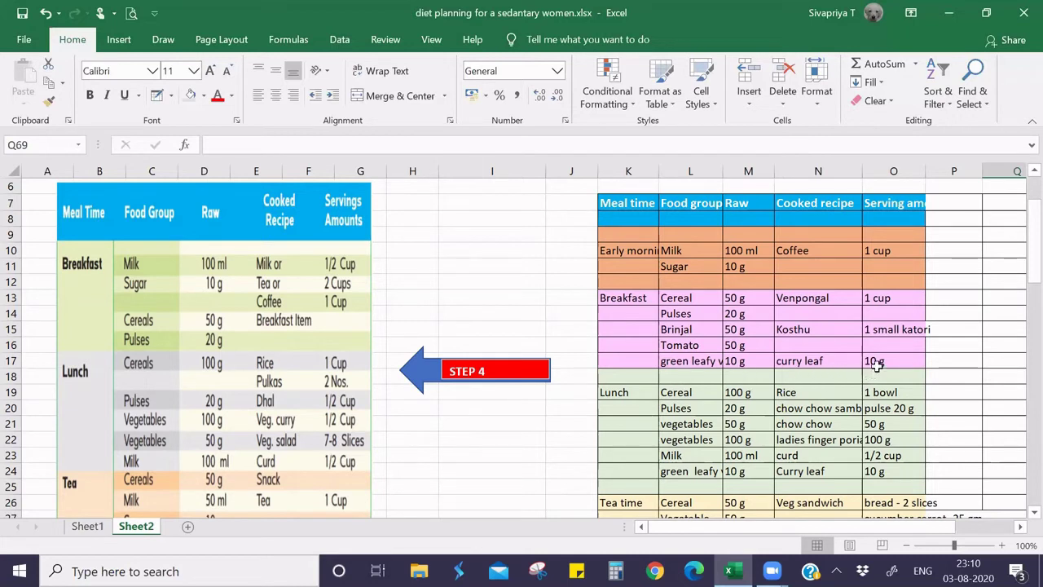
left_click_drag(1031, 281, 1020, 324)
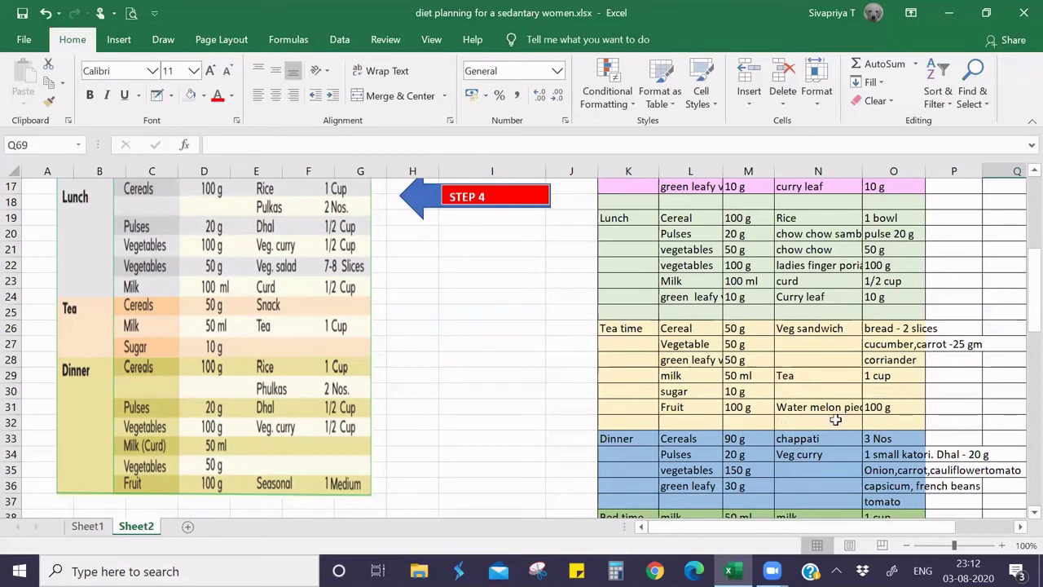
left_click_drag(1021, 323, 1021, 372)
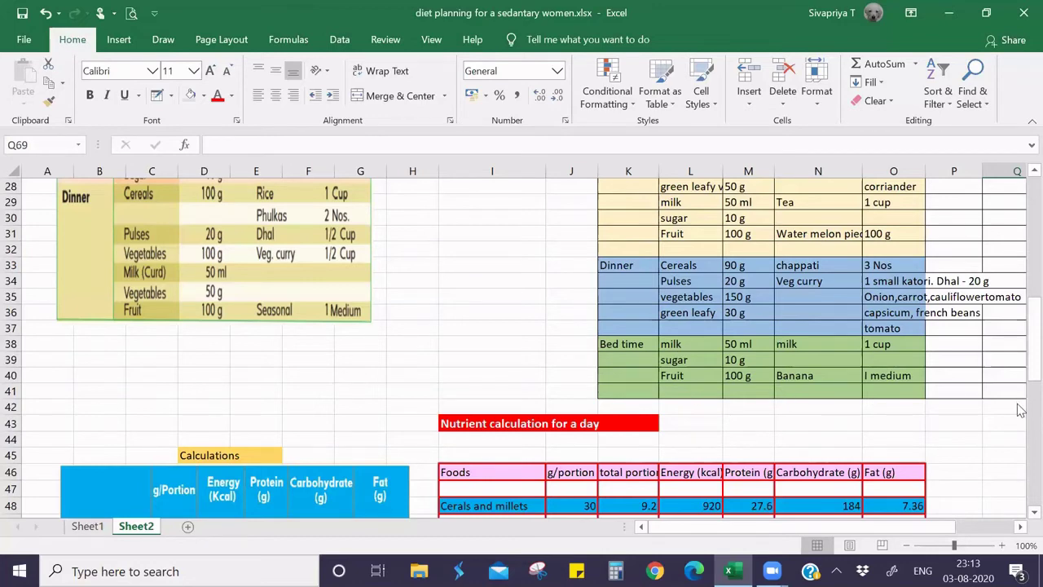
Step: Glance at the day's nutrient calculation, and recheck the raw food quantities across all meals of the planned menu
left_click_drag(1019, 409, 1022, 379)
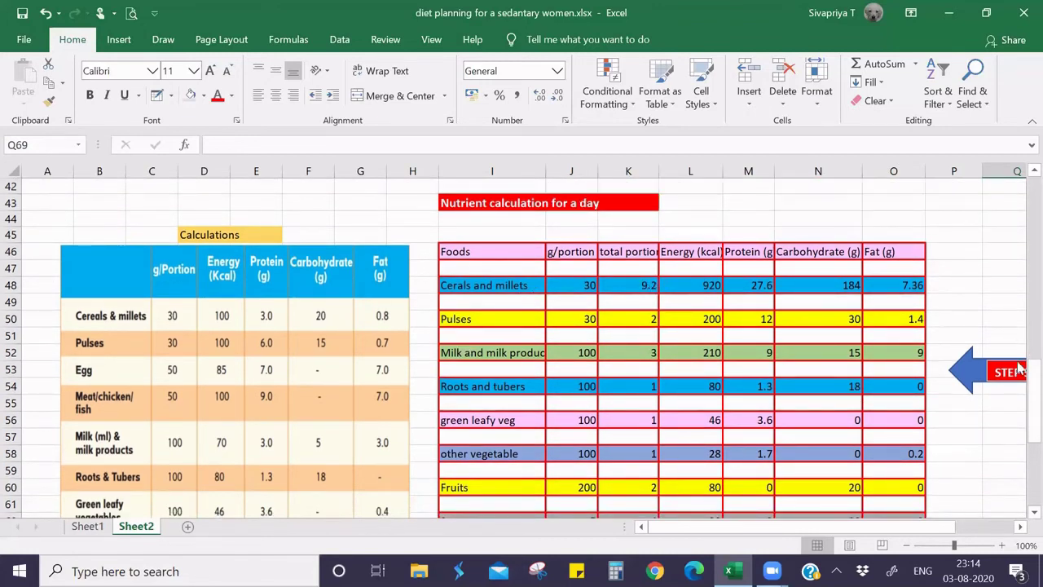
left_click_drag(1032, 379, 1003, 217)
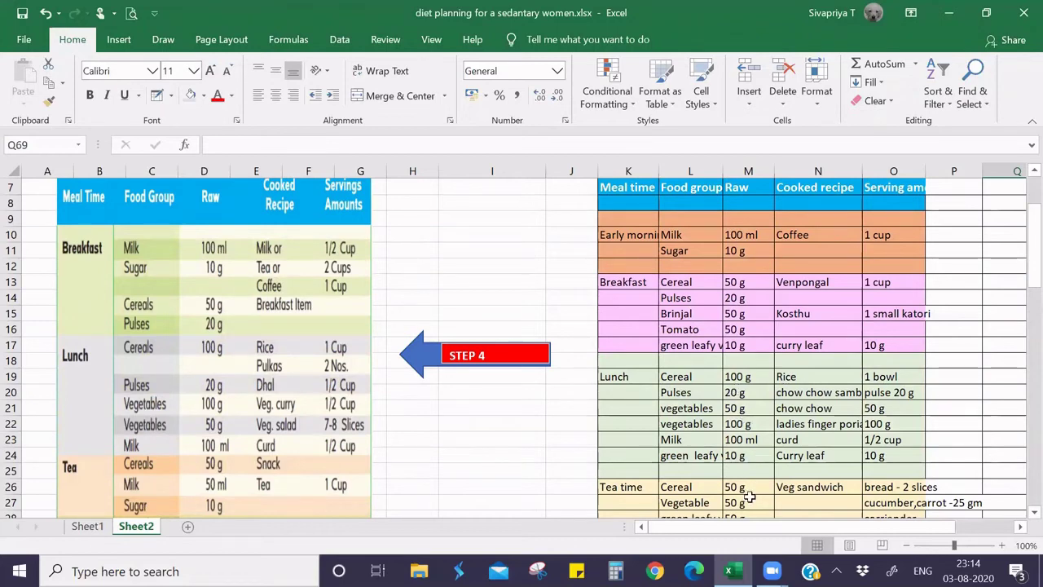
scroll(1019, 513, "down", 2)
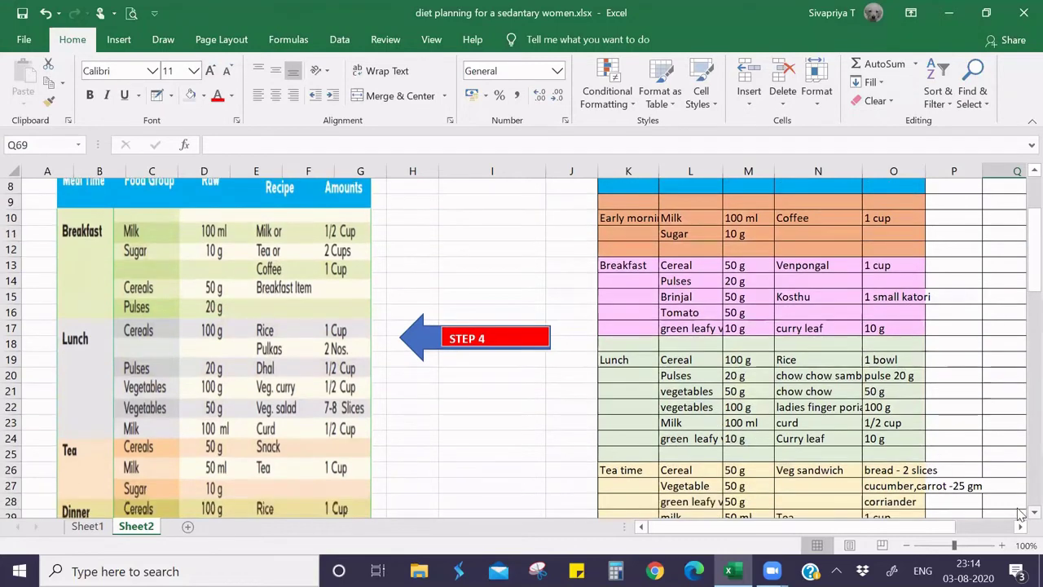
scroll(1019, 512, "down", 1)
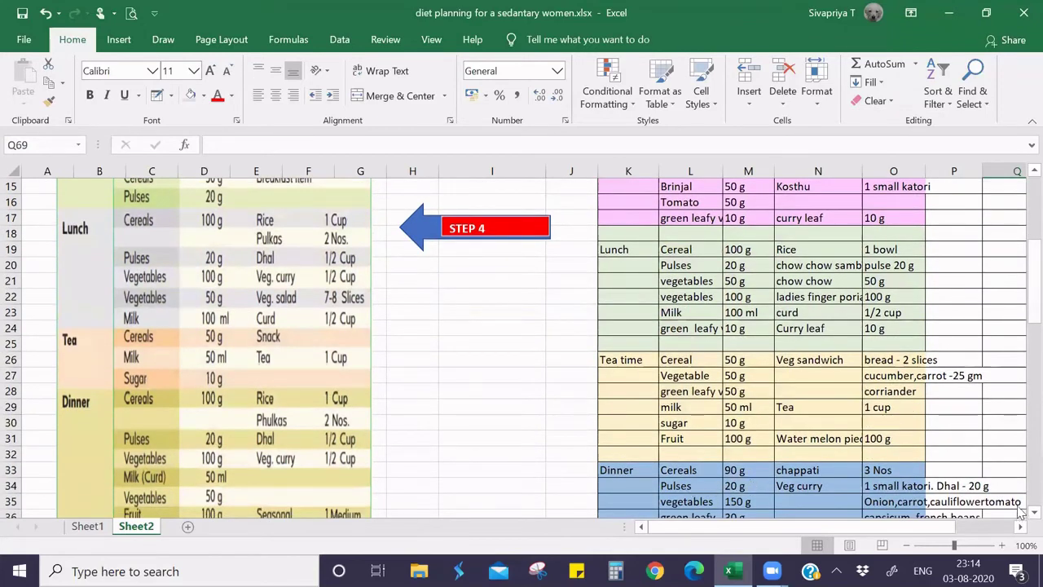
scroll(1021, 520, "down", 1)
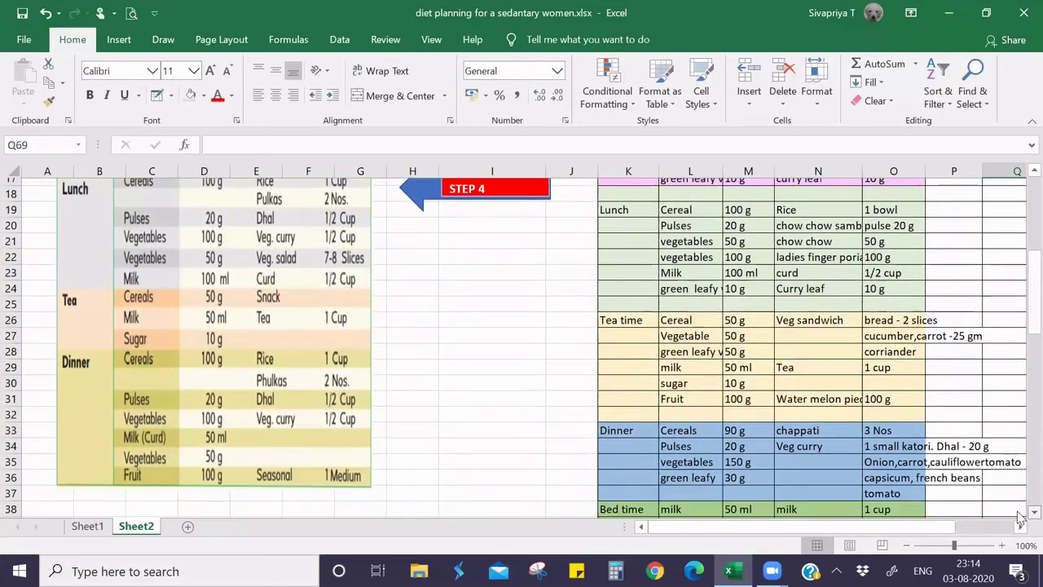
scroll(1021, 519, "down", 1)
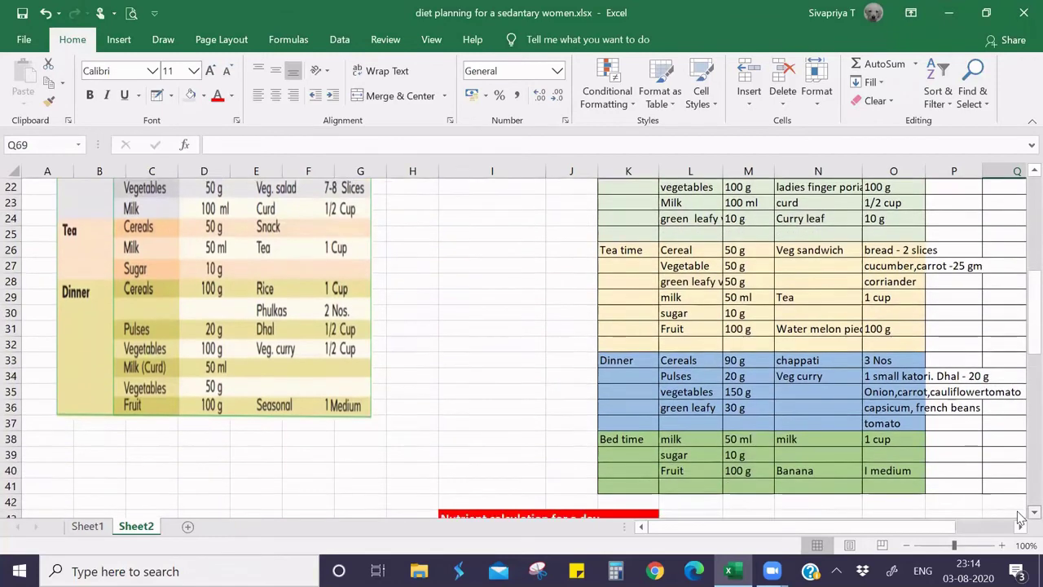
scroll(1020, 519, "down", 3)
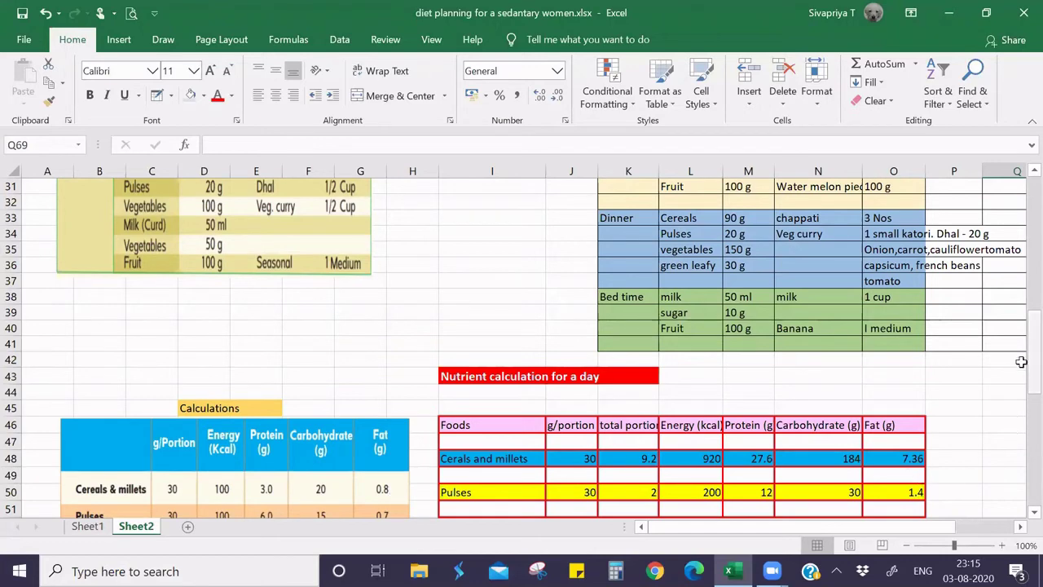
Step: Compare the per-portion Calculations table with the Step 5 nutrient calculation, from cereals and millets down to the Total row
scroll(1020, 392, "down", 3)
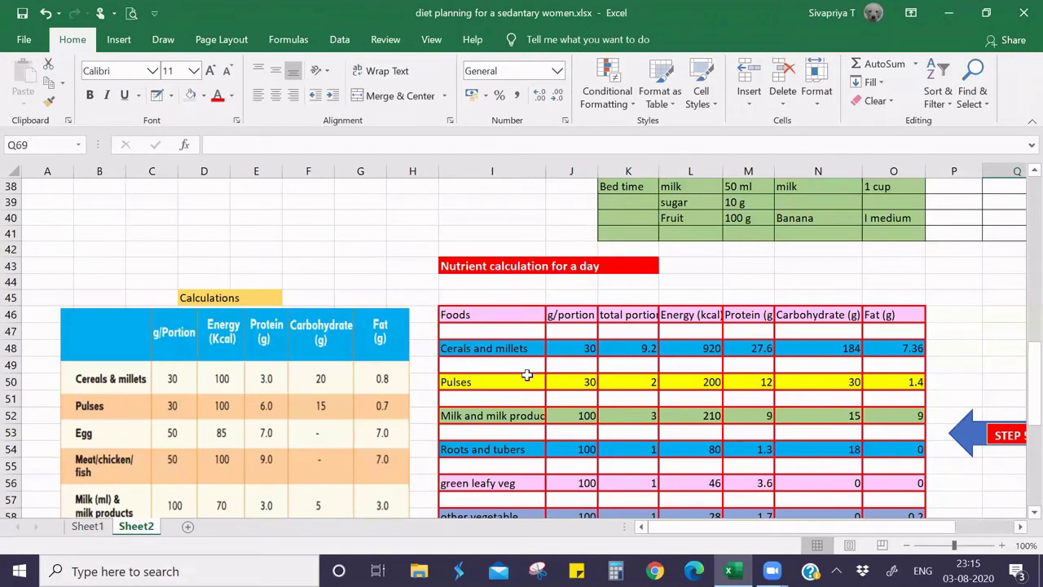
left_click(405, 399)
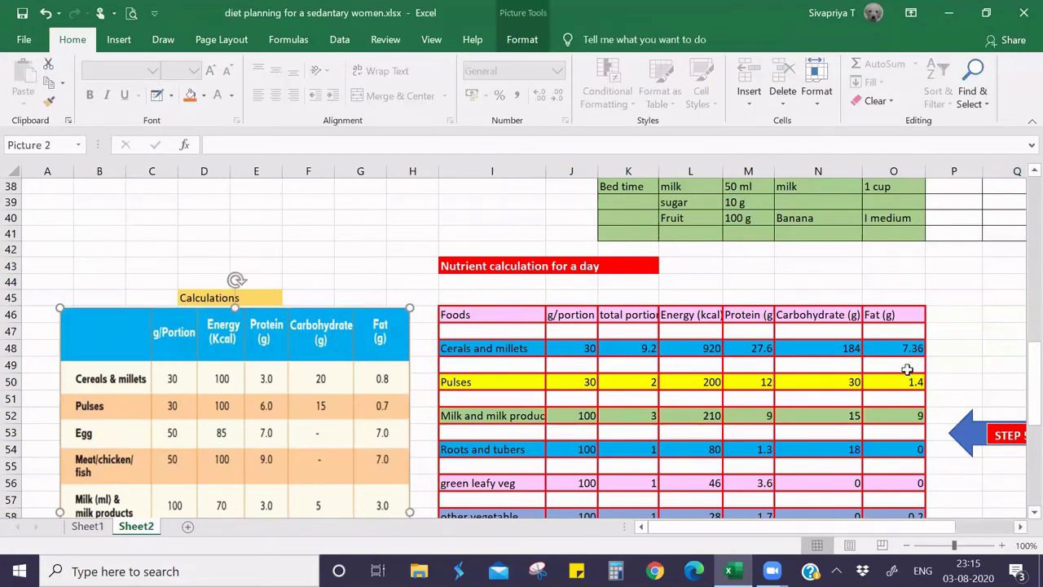
left_click_drag(1033, 375, 1025, 376)
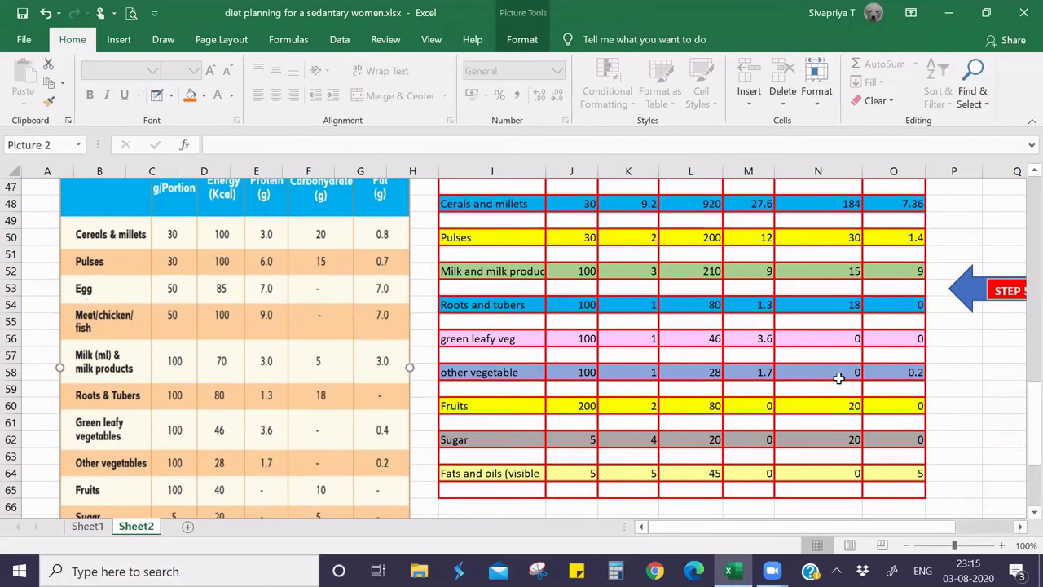
left_click_drag(1023, 383, 1020, 356)
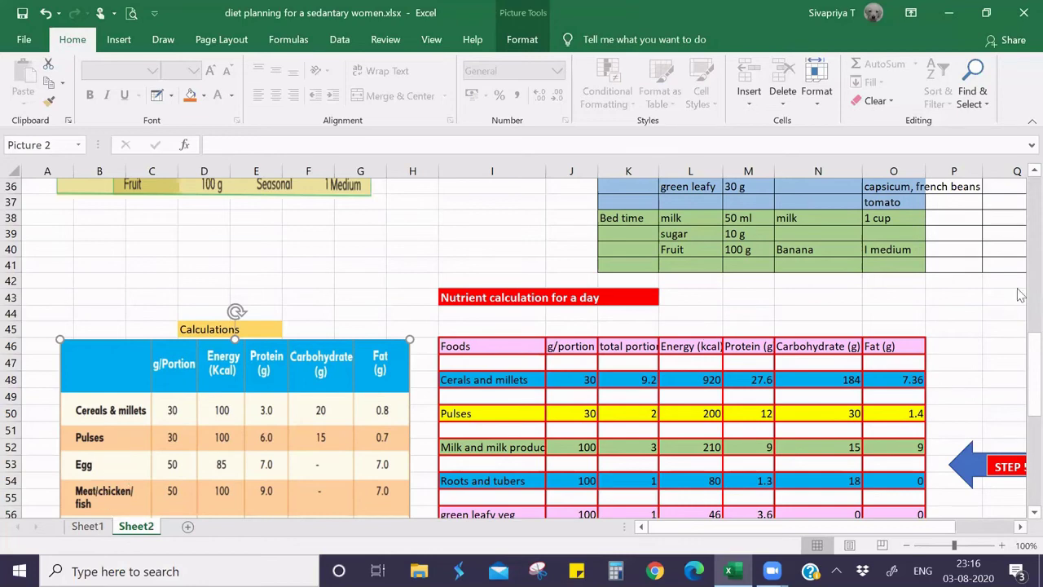
left_click_drag(1034, 402, 1020, 441)
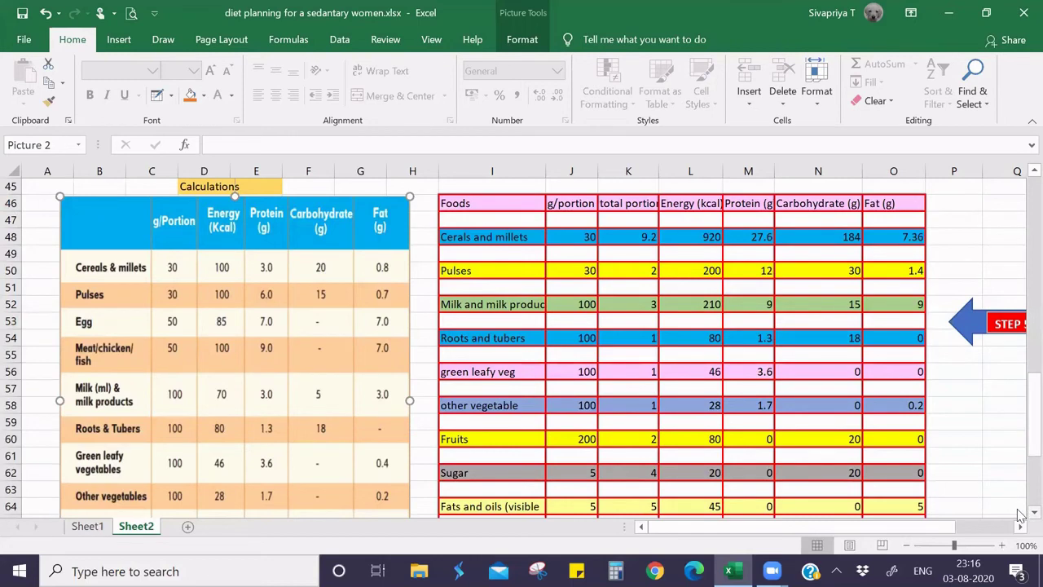
scroll(1019, 512, "down", 3)
scroll(1019, 512, "down", 1)
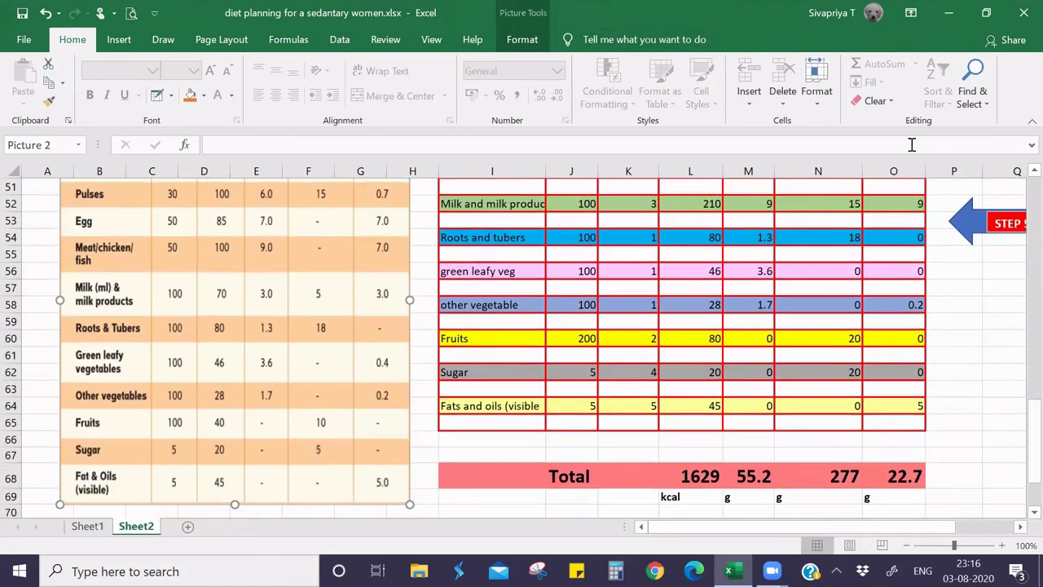
Step: Examine the day's total energy, protein, carbohydrate and fat against the food group rows of the Step 5 table
mouse_move(1022, 432)
left_mouse_down()
mouse_move(1020, 422)
mouse_move(1020, 434)
left_mouse_up()
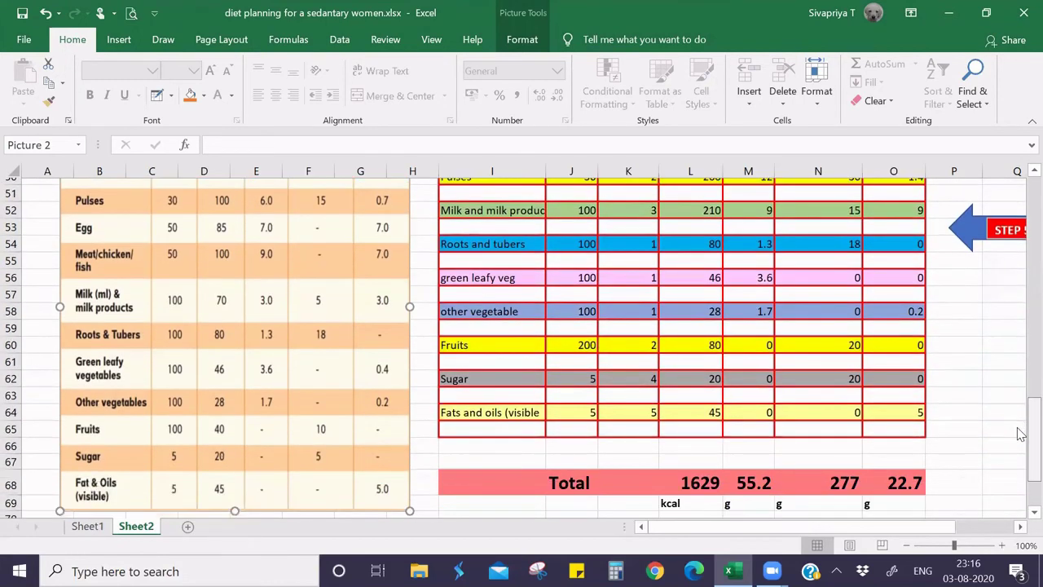
scroll(1018, 435, "down", 1)
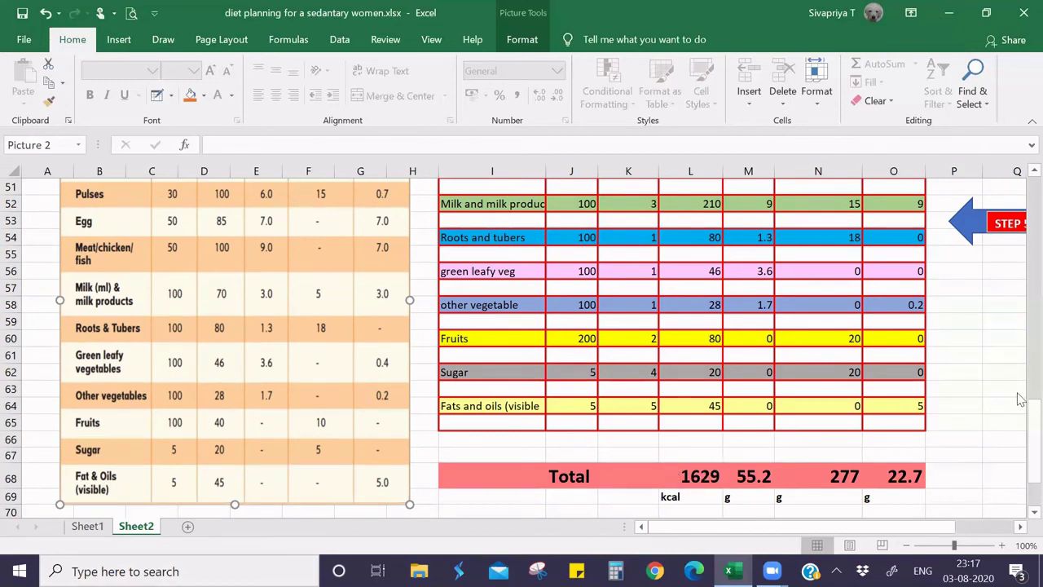
left_click_drag(1023, 440, 1023, 471)
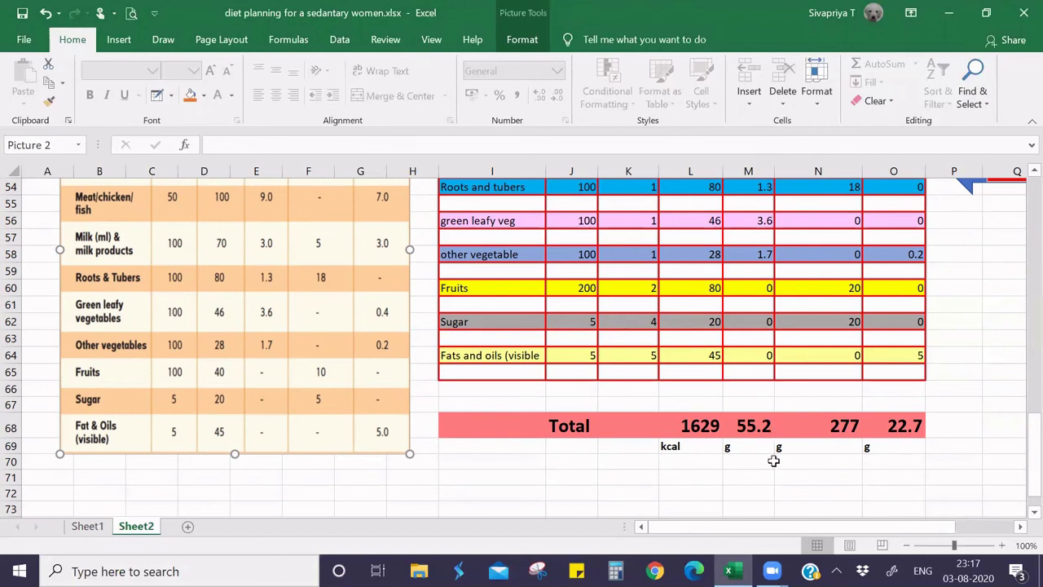
left_click_drag(1031, 458, 1021, 381)
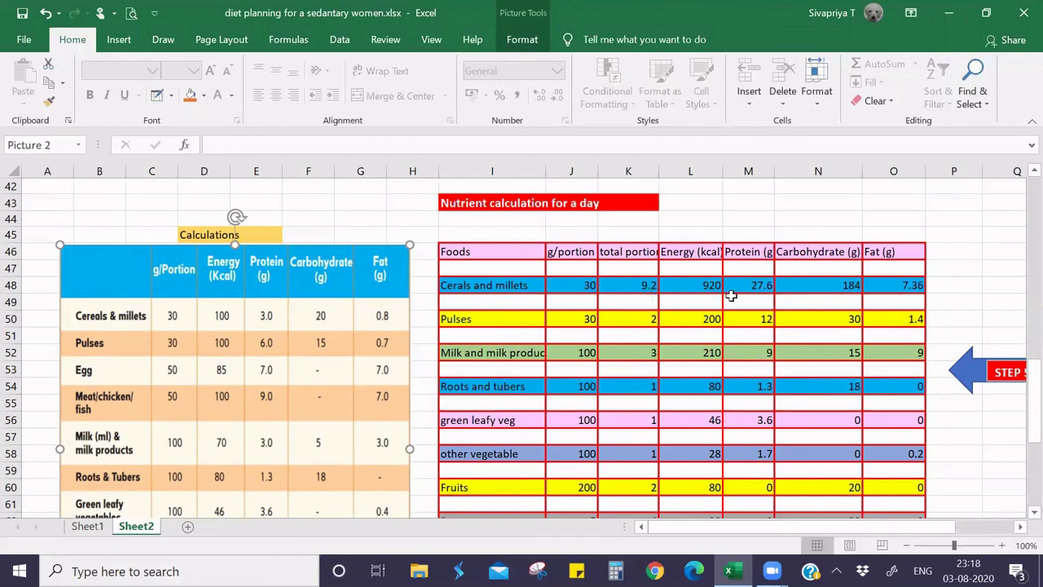
left_click_drag(1019, 430, 1018, 466)
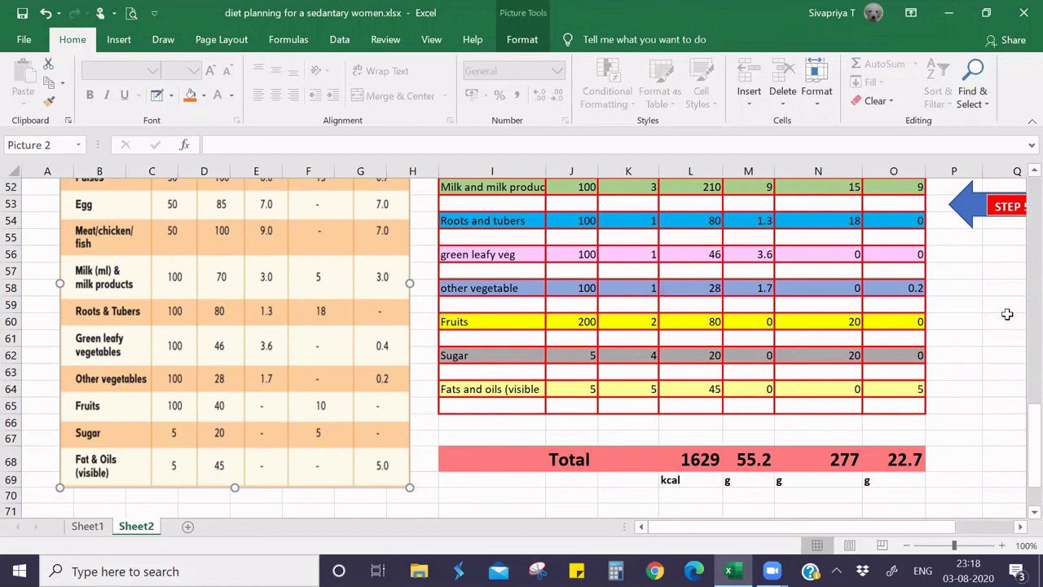
left_click_drag(1033, 416, 1034, 404)
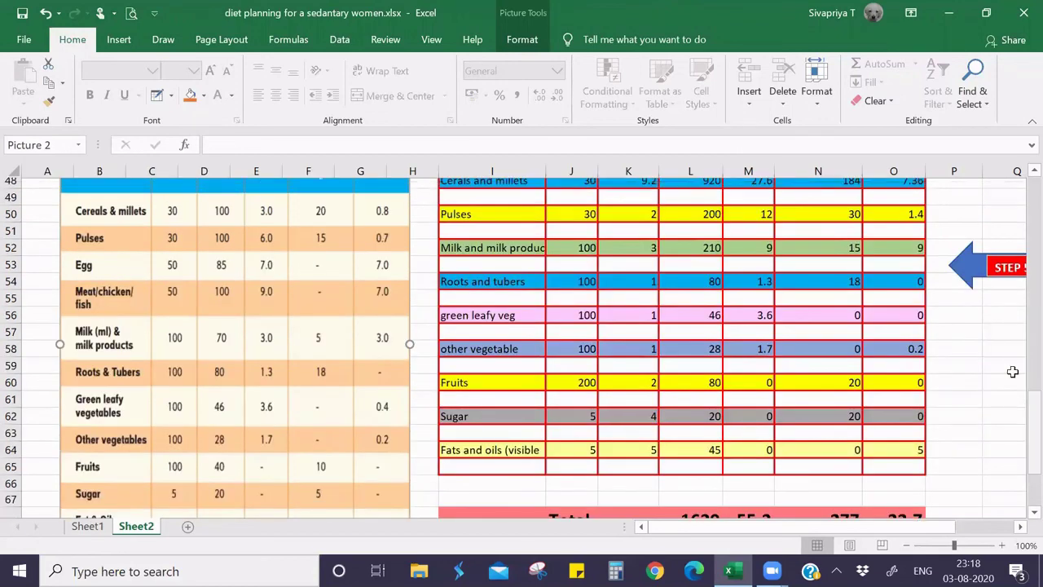
scroll(1012, 371, "down", 1)
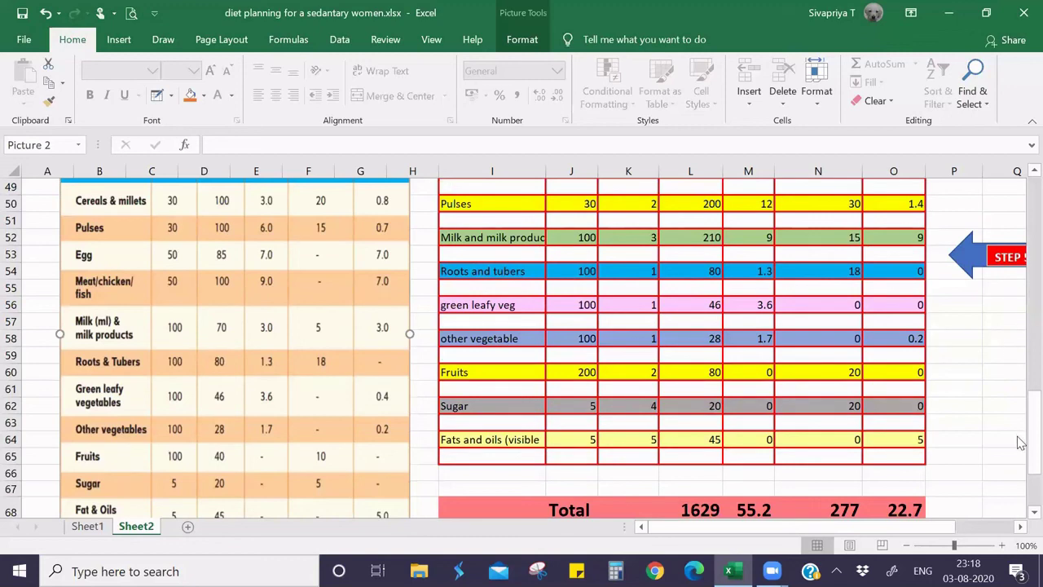
Step: Return to the top of Sheet2, and recap Sheet1 from the sedentary woman's RDA through the portion sizes to the raw food nutrients
left_click_drag(1018, 440, 1019, 210)
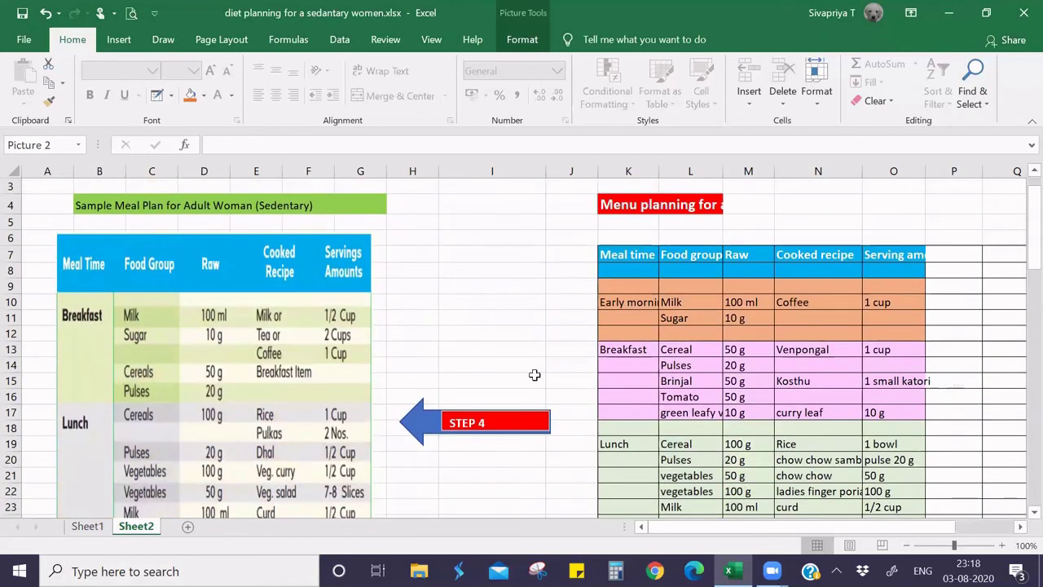
left_click(87, 527)
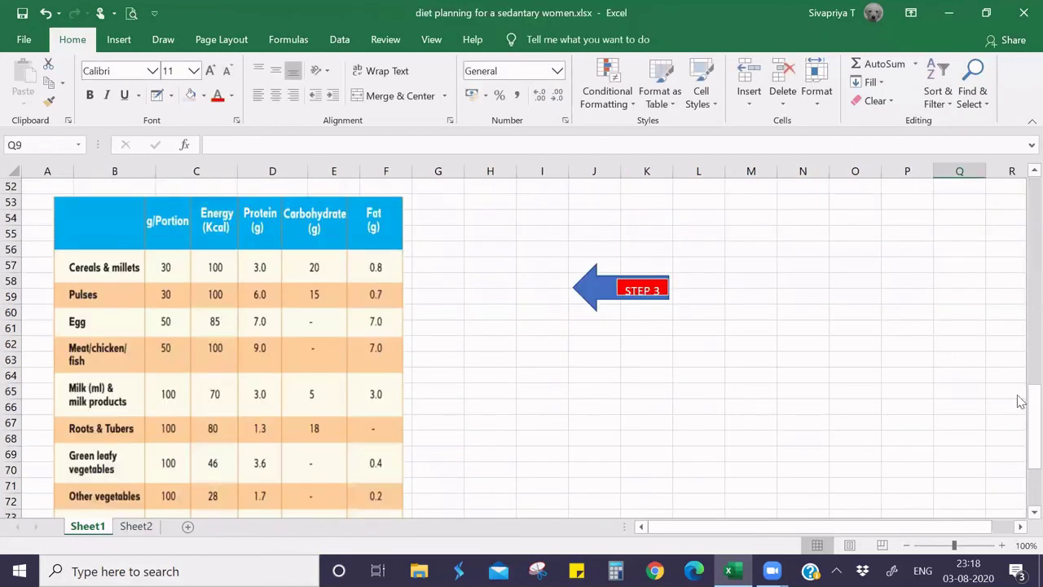
left_click_drag(1021, 389, 1021, 224)
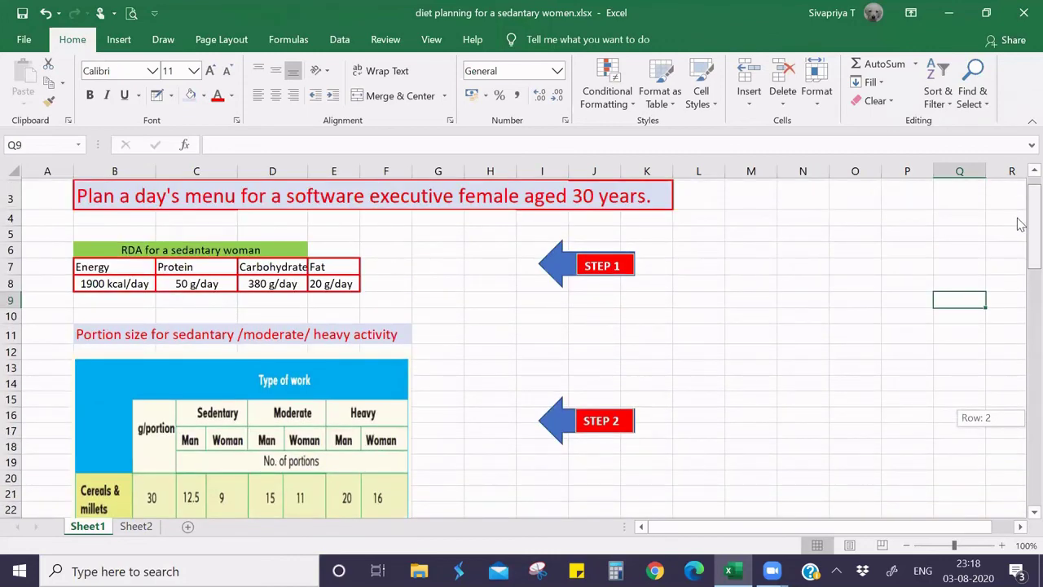
mouse_move(1021, 230)
left_mouse_down()
mouse_move(1019, 272)
mouse_move(1021, 248)
left_mouse_up()
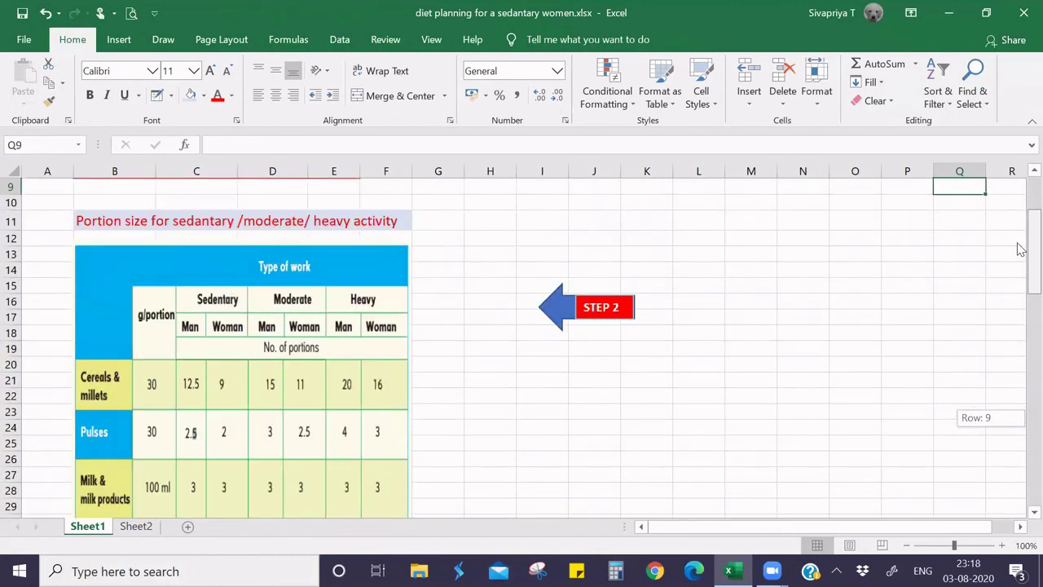
left_click_drag(1022, 255, 1019, 372)
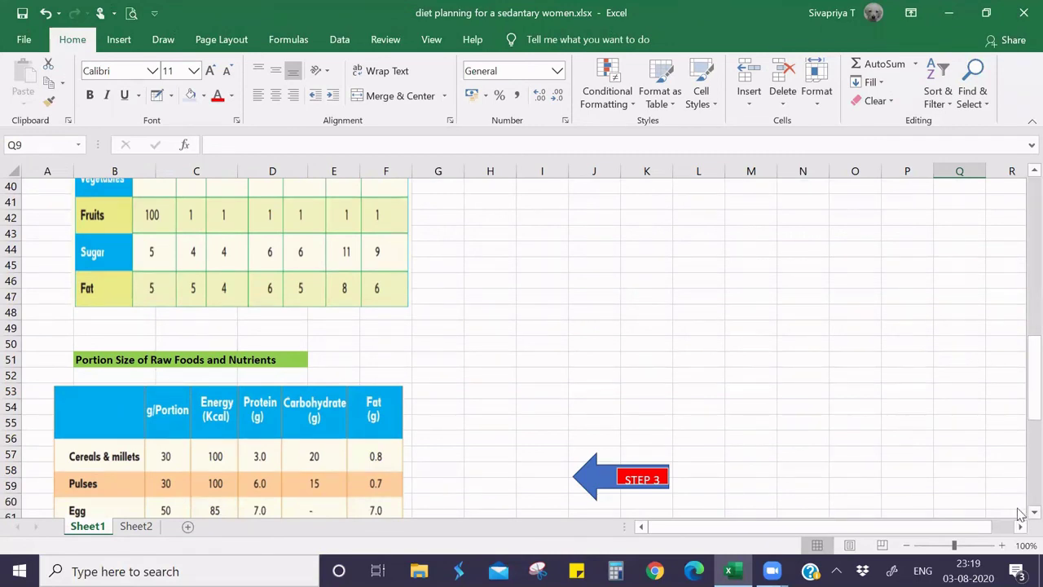
scroll(1019, 513, "down", 2)
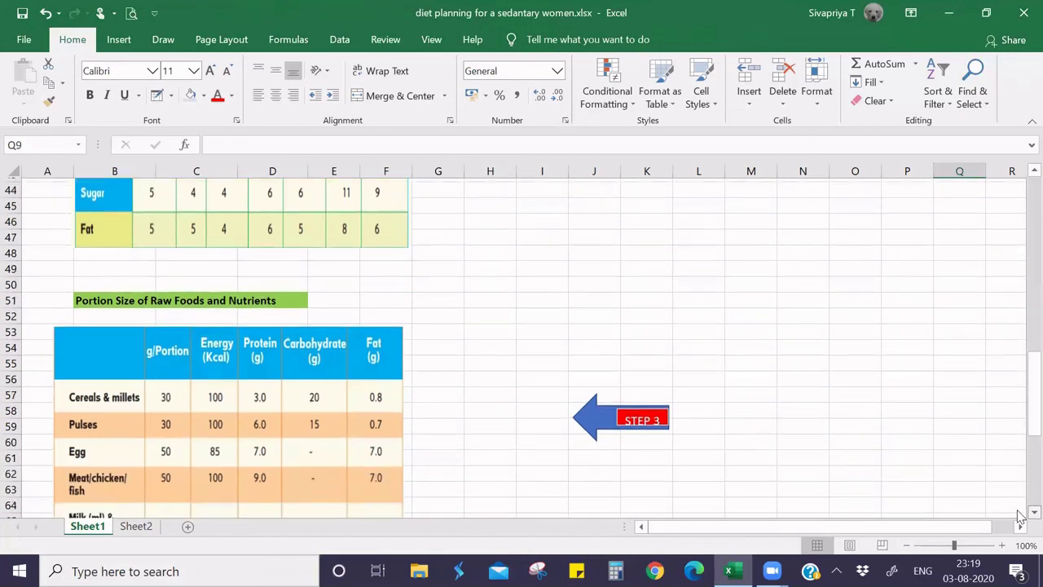
scroll(1019, 512, "down", 2)
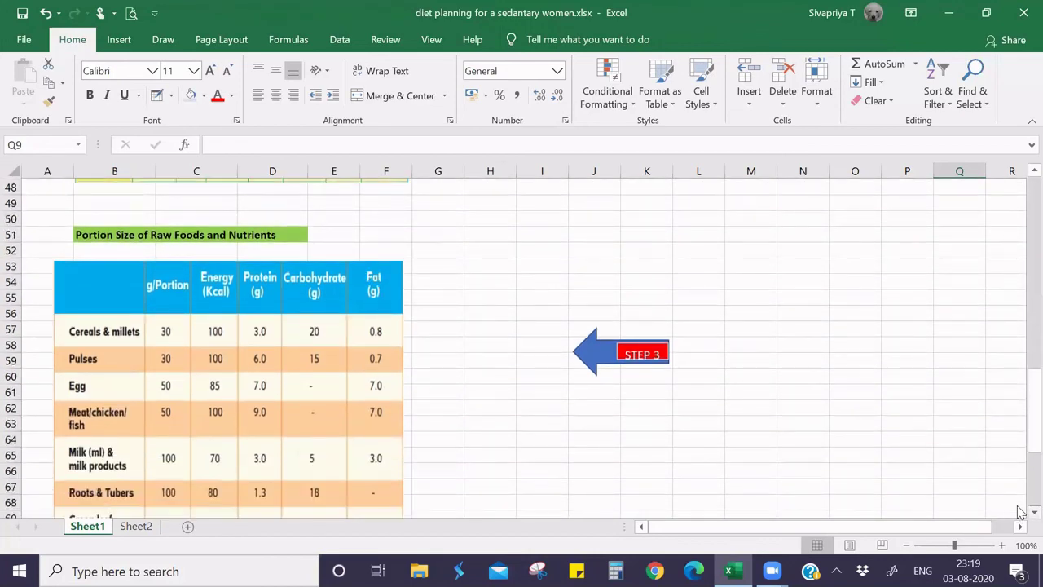
scroll(1019, 512, "down", 3)
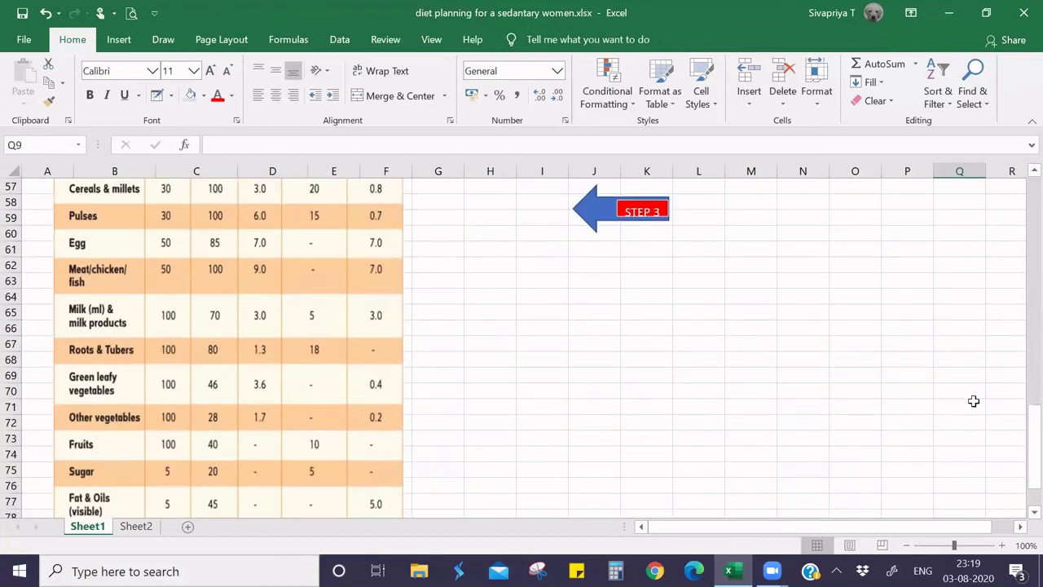